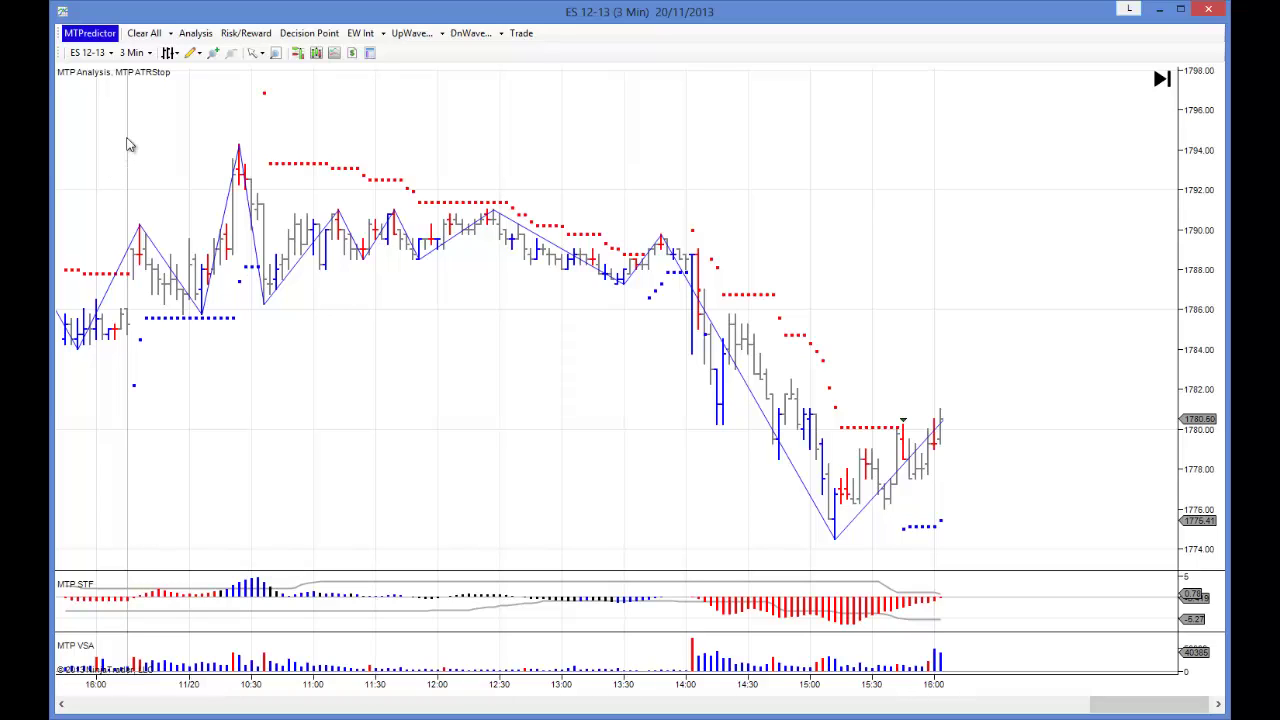
Switch the ES 12-13 chart to 15-minute bars and clear all existing analysis marks.
{"action": "left_click", "coordinate": [149, 54]}
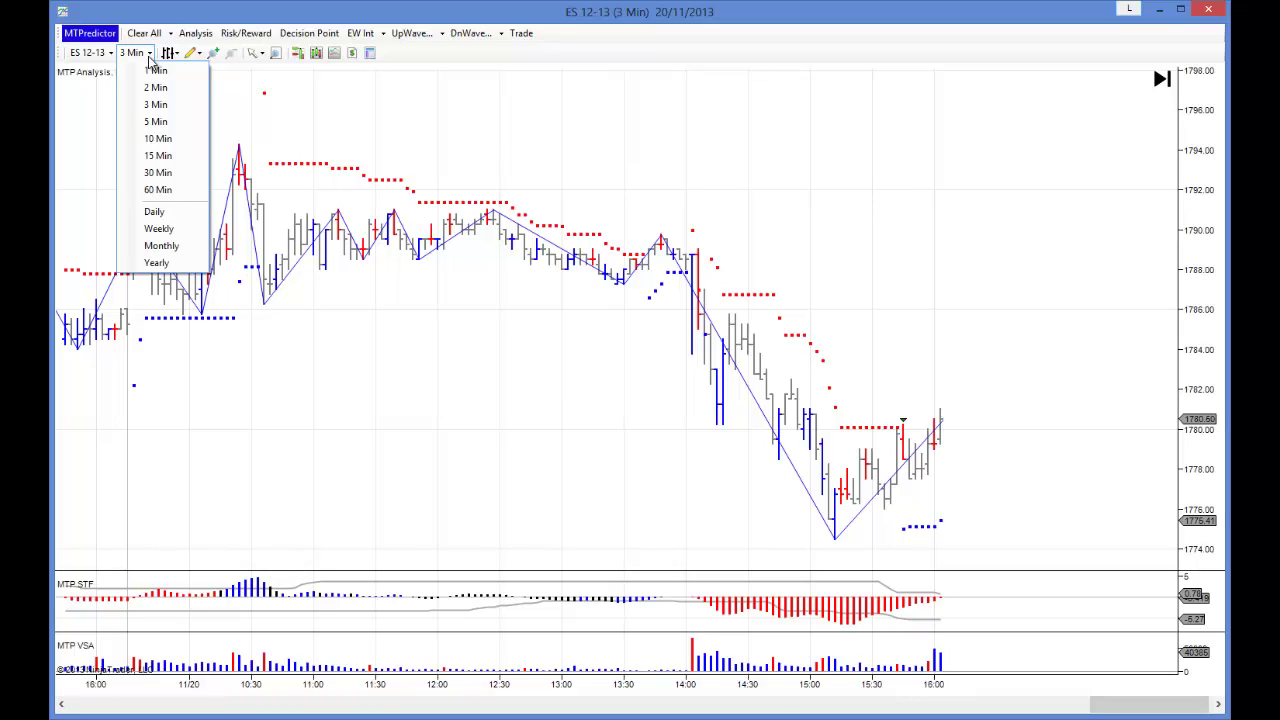
{"action": "left_click", "coordinate": [157, 156]}
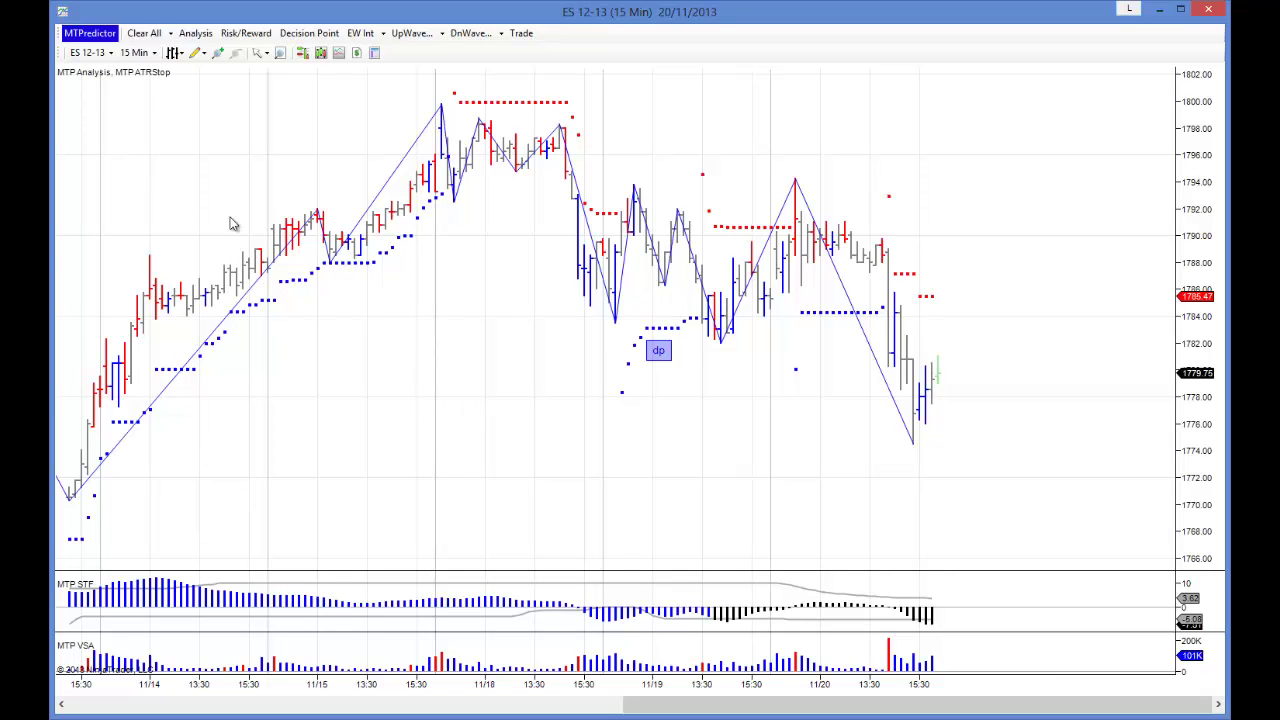
{"action": "left_click", "coordinate": [157, 37]}
{"action": "left_click_drag", "start_coordinate": [514, 486], "coordinate": [476, 482]}
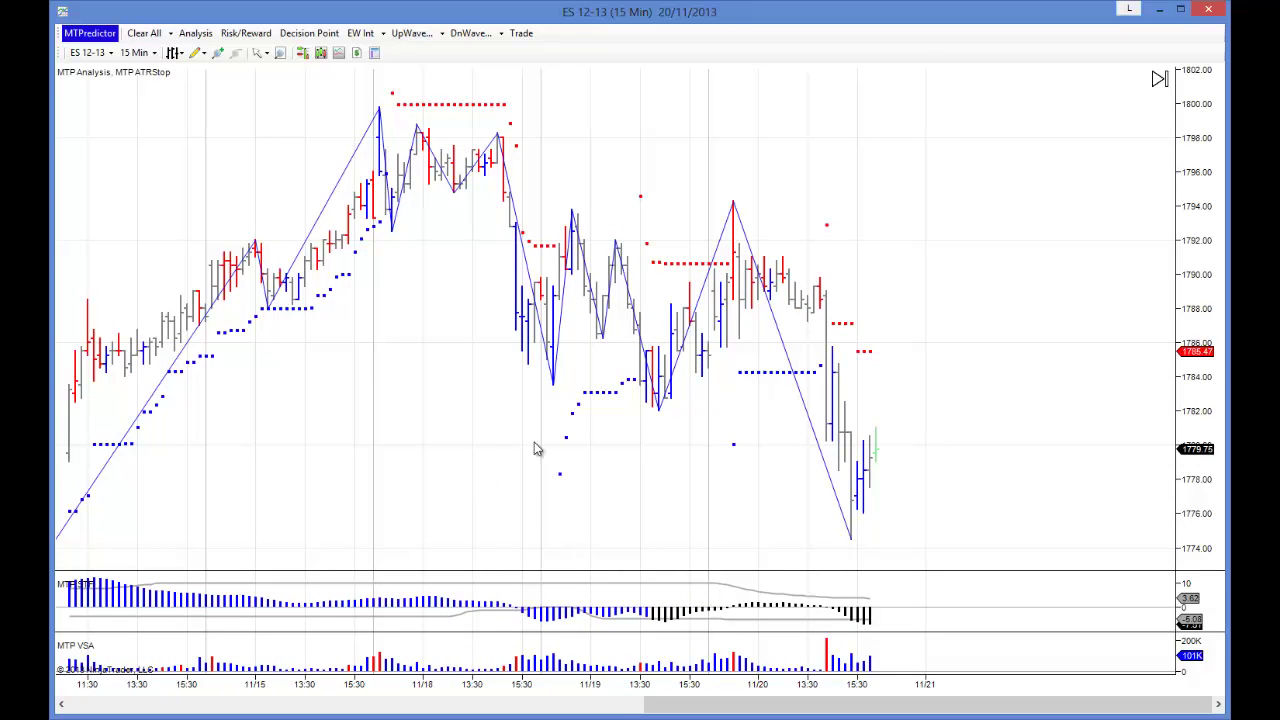
Add a decision-point box at the 1794 swing high and draw a rectangle over it.
{"action": "right_click", "coordinate": [617, 245]}
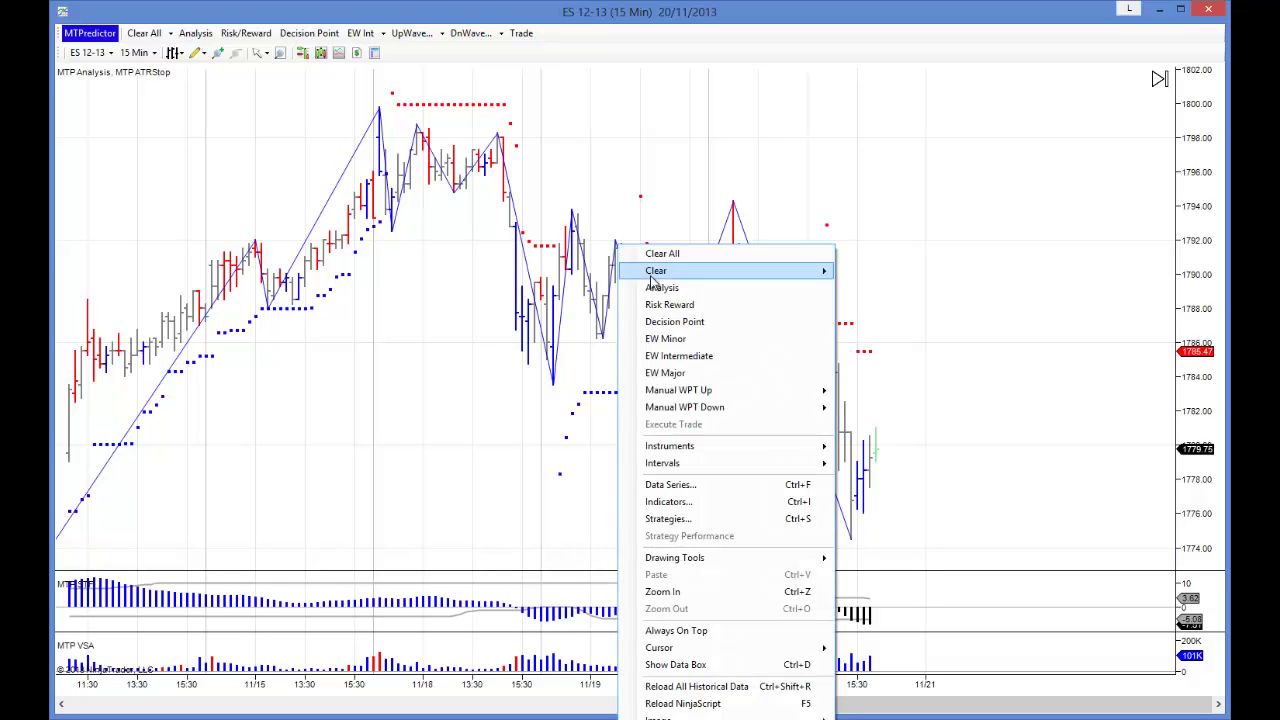
{"action": "left_click", "coordinate": [674, 321]}
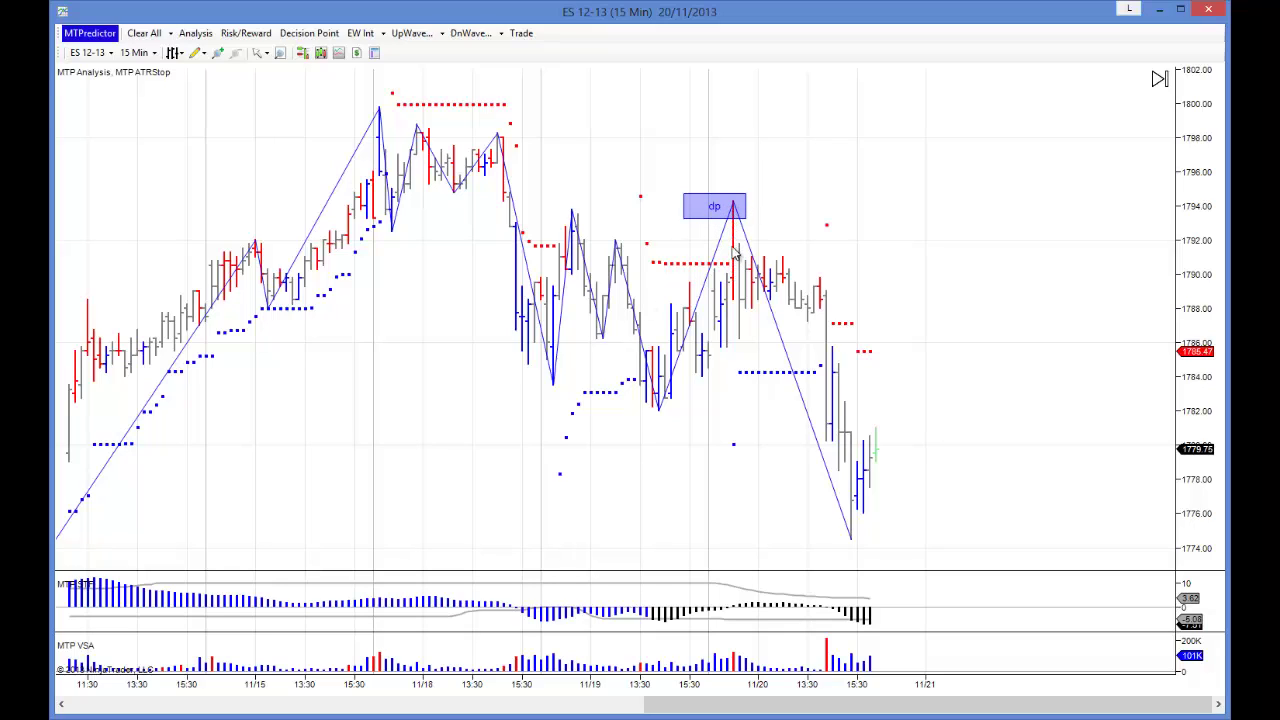
{"action": "left_click", "coordinate": [195, 52]}
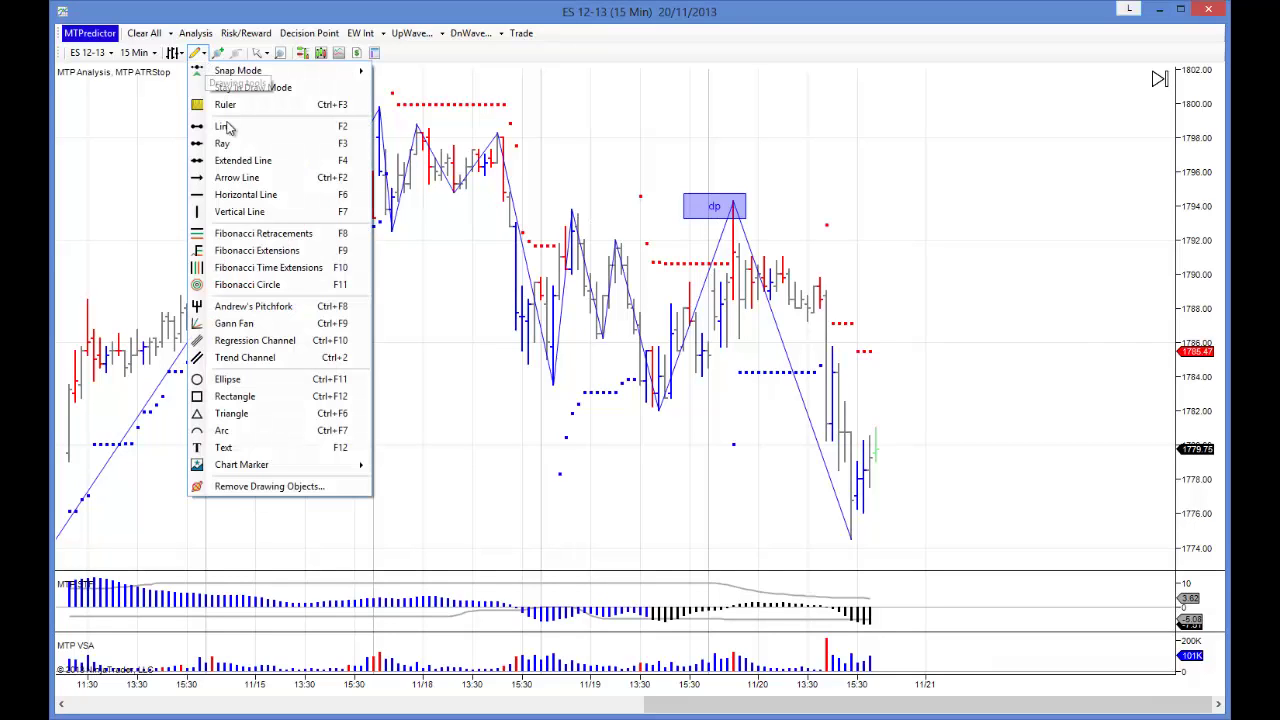
{"action": "left_click", "coordinate": [235, 396]}
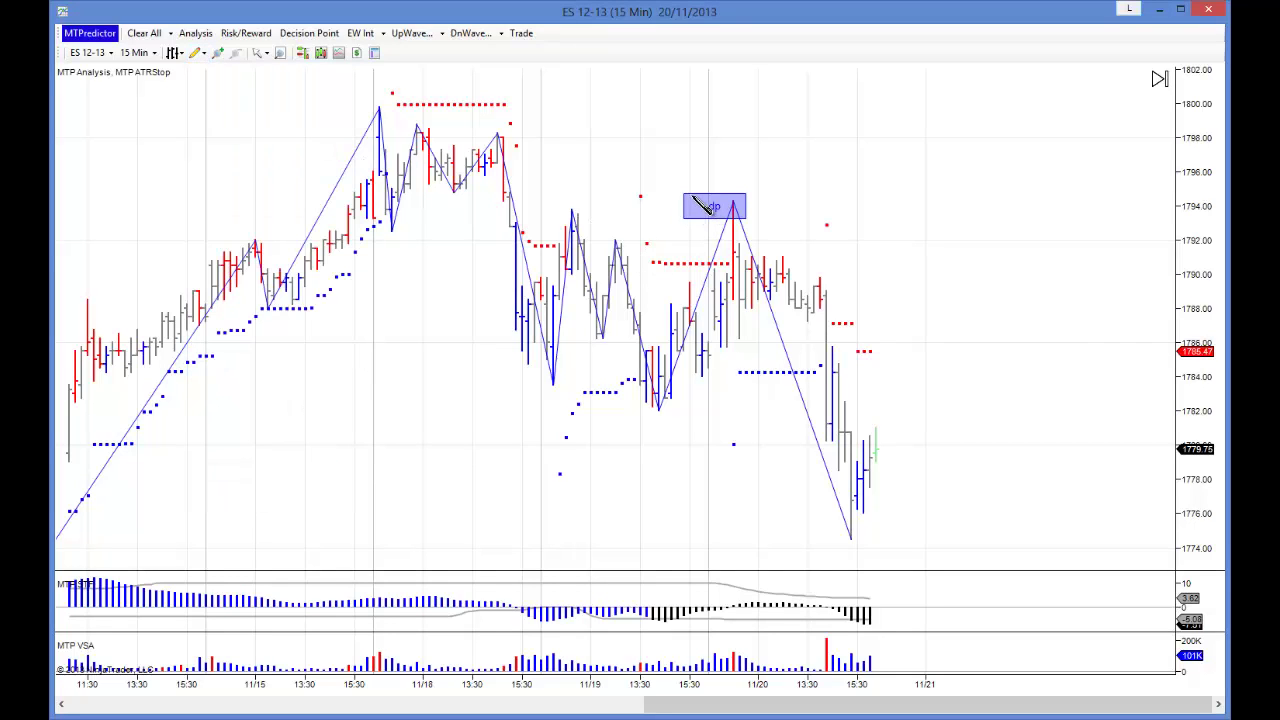
{"action": "left_click_drag", "start_coordinate": [688, 195], "coordinate": [752, 218]}
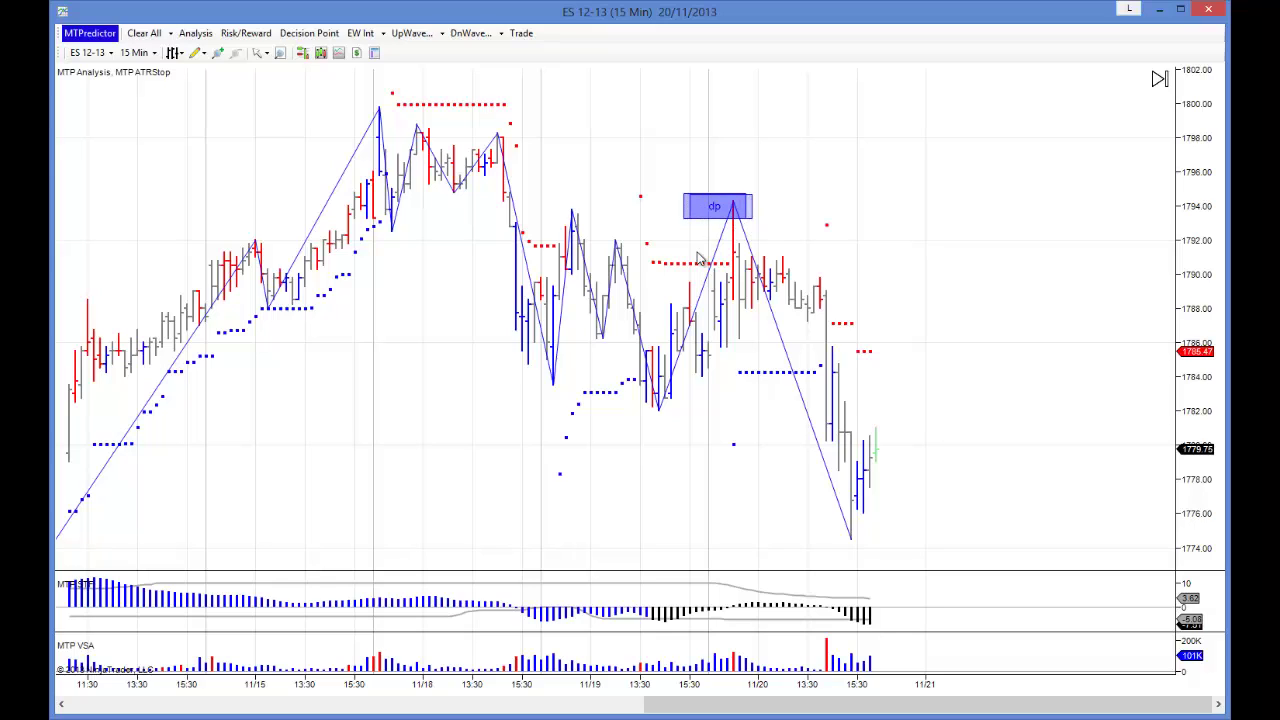
Return ES to 3-minute bars with the decision-point zone in view.
{"action": "left_click", "coordinate": [146, 53]}
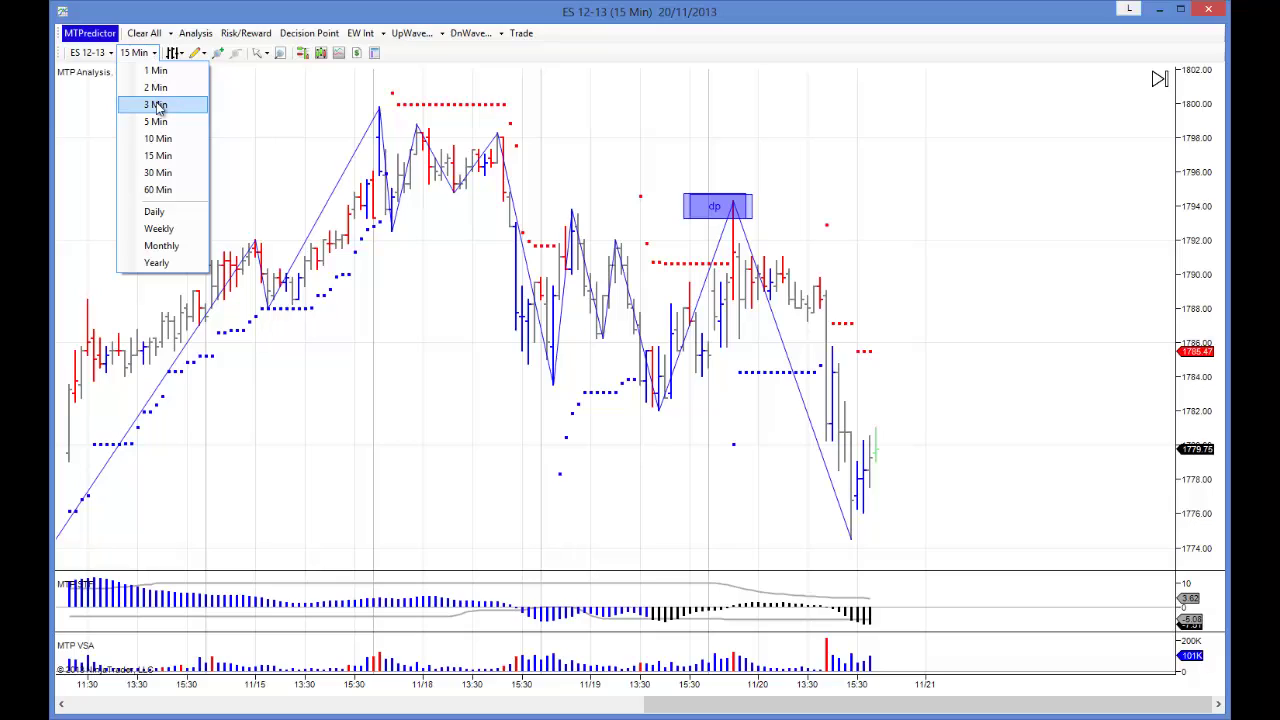
{"action": "left_click", "coordinate": [156, 104]}
{"action": "left_click_drag", "start_coordinate": [285, 350], "coordinate": [551, 350]}
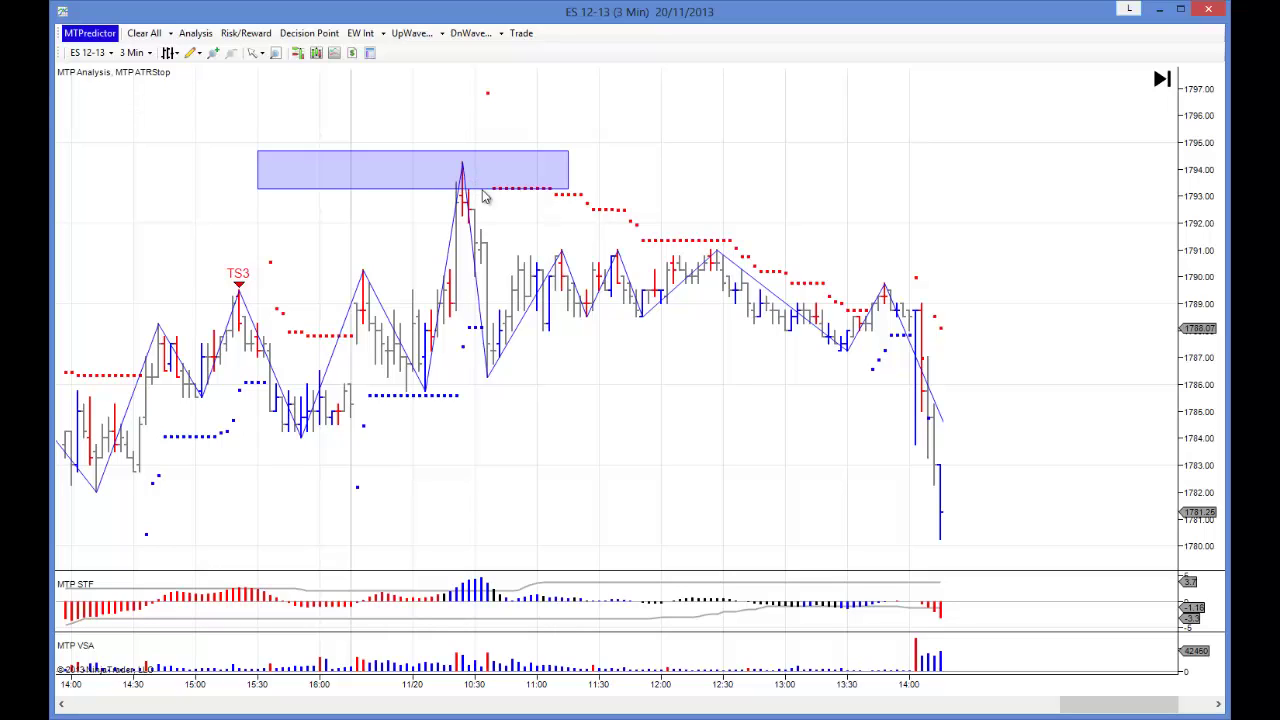
Switch the chart to YM 12-13 and show the earlier bars near the 15910 swing low.
{"action": "left_click", "coordinate": [98, 56]}
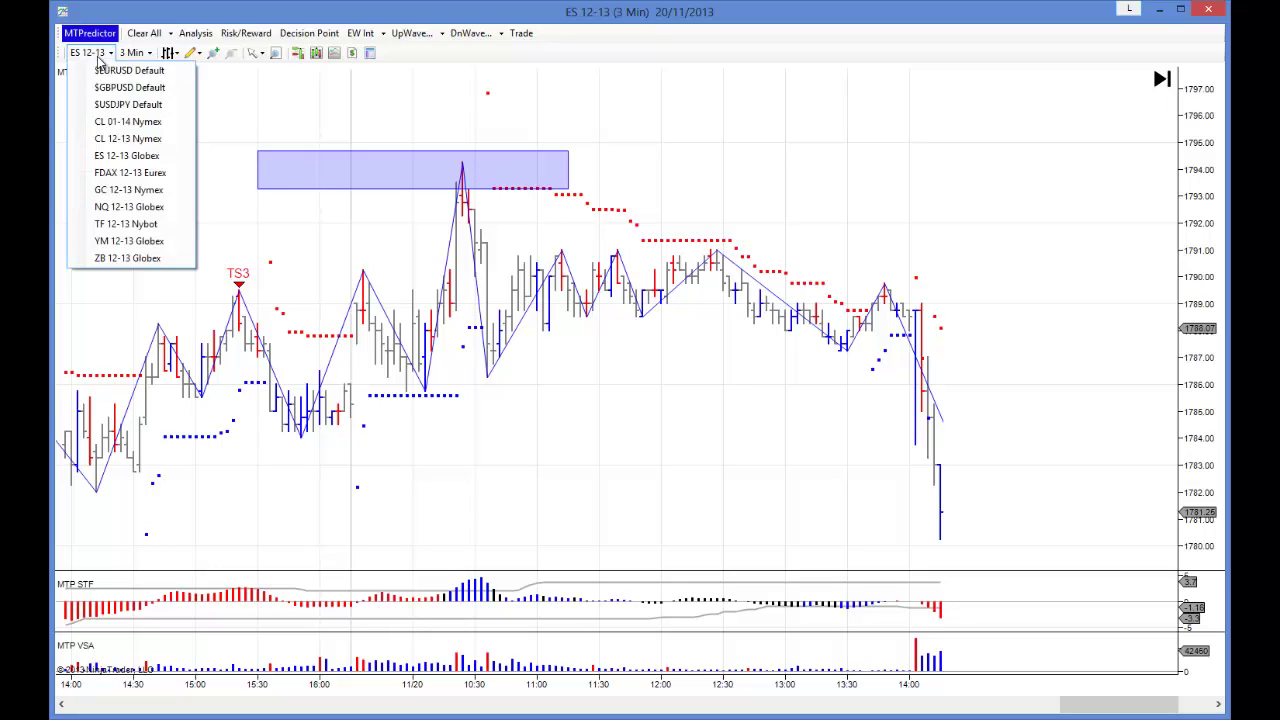
{"action": "left_click", "coordinate": [140, 242]}
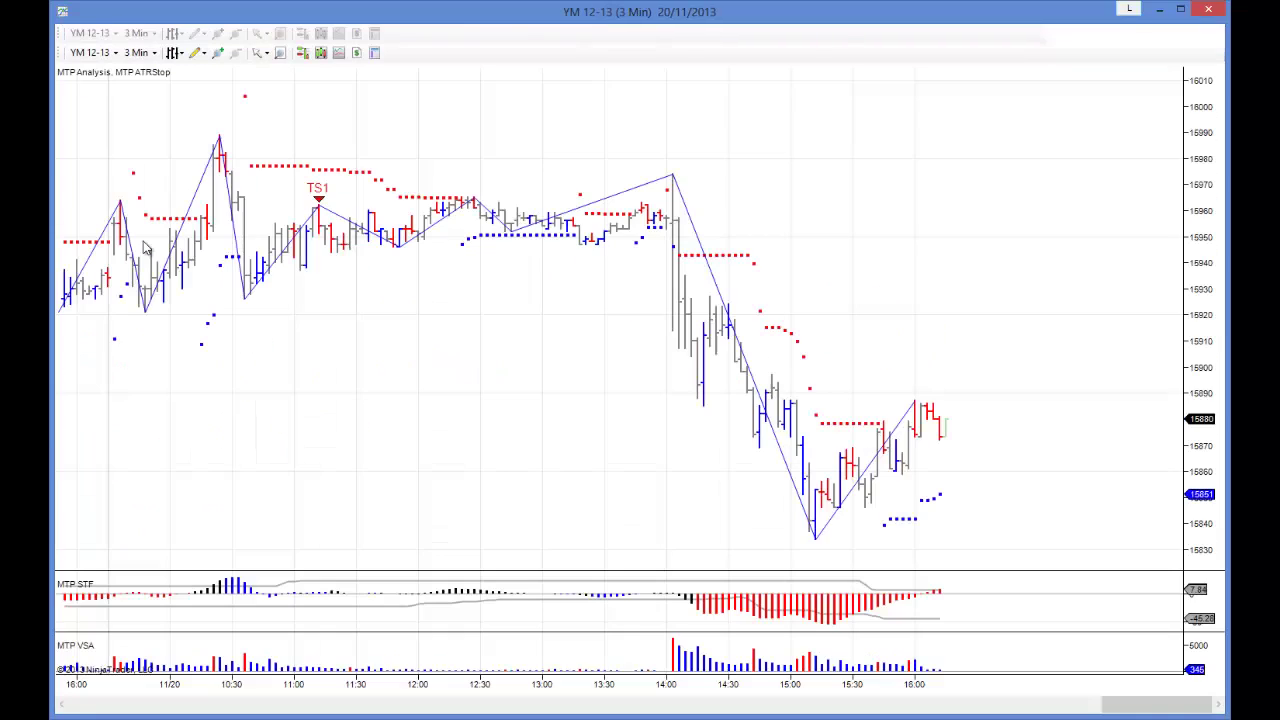
{"action": "left_click_drag", "start_coordinate": [306, 373], "coordinate": [948, 420]}
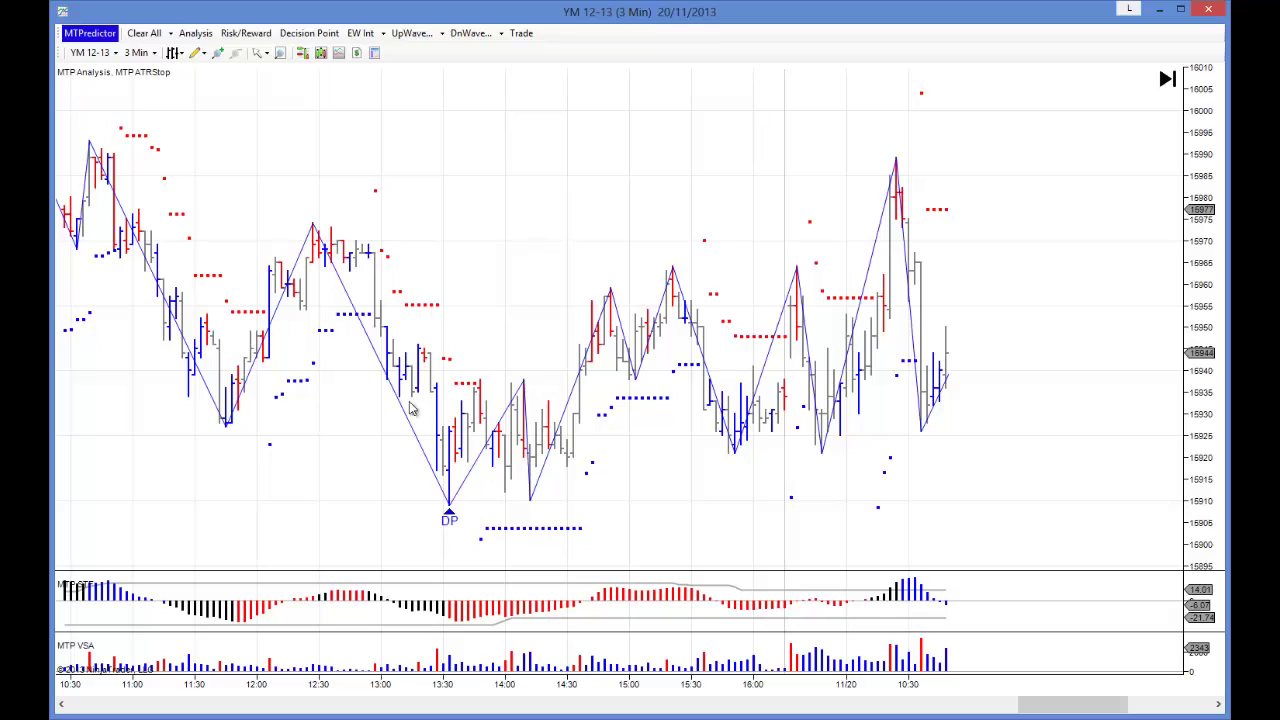
Add a decision-point box near 15990 on YM and extend it rightward with a rectangle.
{"action": "right_click", "coordinate": [314, 233]}
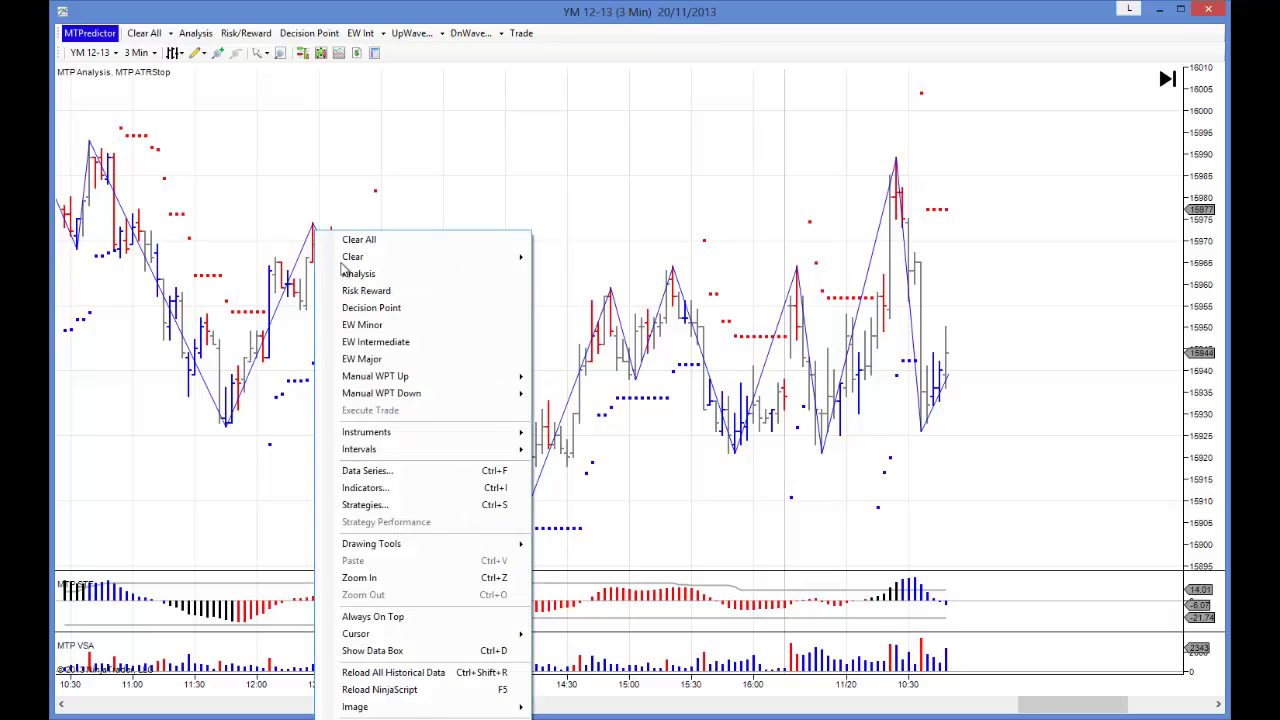
{"action": "left_click", "coordinate": [366, 304]}
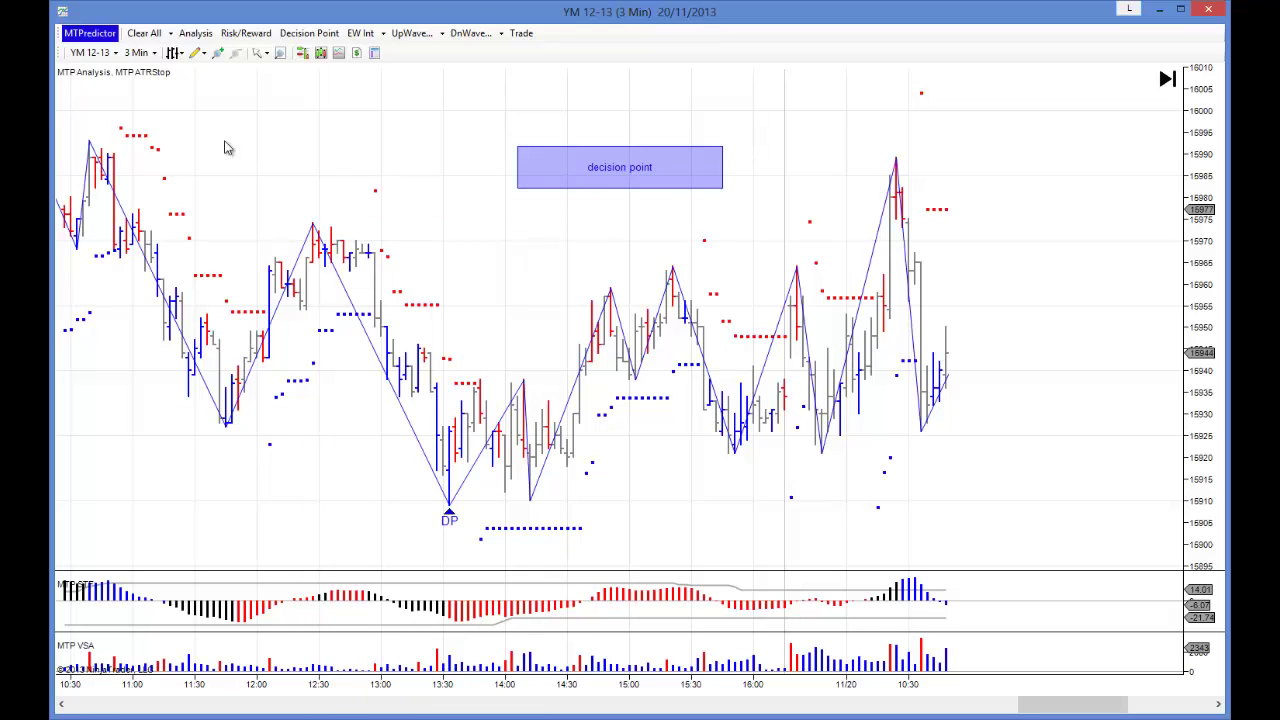
{"action": "left_click", "coordinate": [195, 52]}
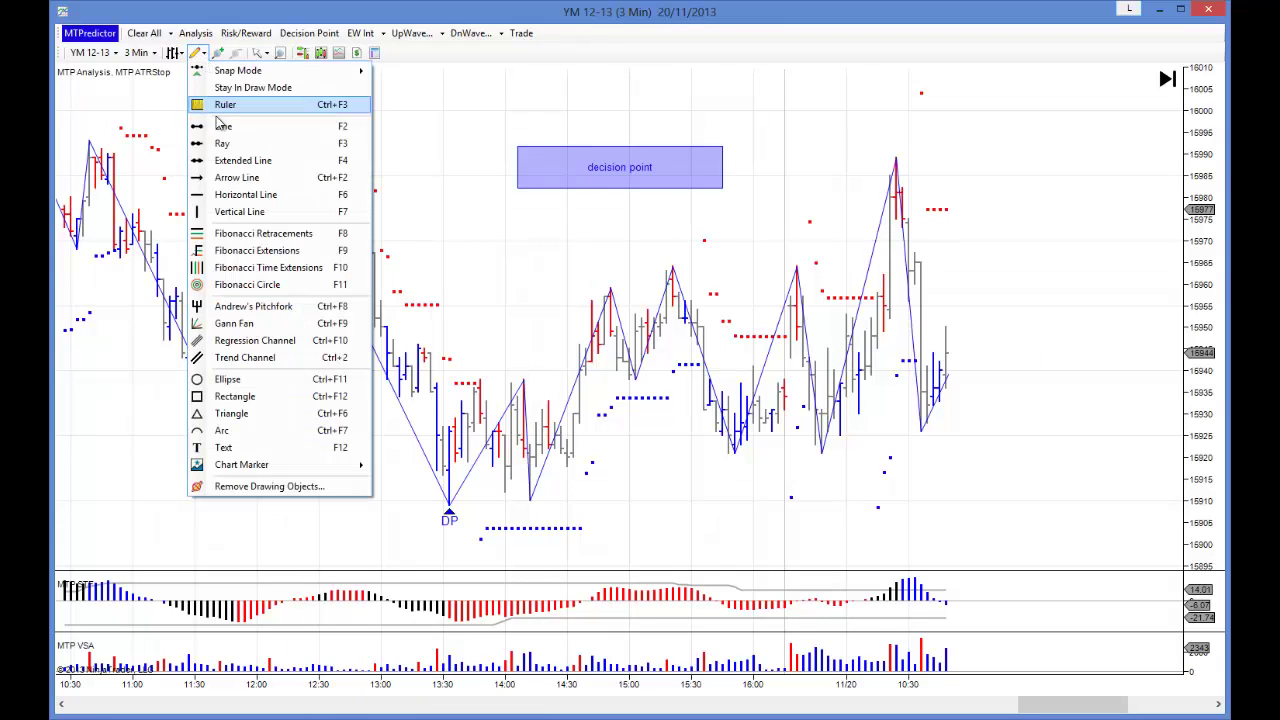
{"action": "left_click", "coordinate": [264, 397]}
{"action": "left_click_drag", "start_coordinate": [718, 146], "coordinate": [1026, 188]}
{"action": "left_click_drag", "start_coordinate": [571, 266], "coordinate": [197, 280]}
{"action": "left_click_drag", "start_coordinate": [624, 385], "coordinate": [531, 374]}
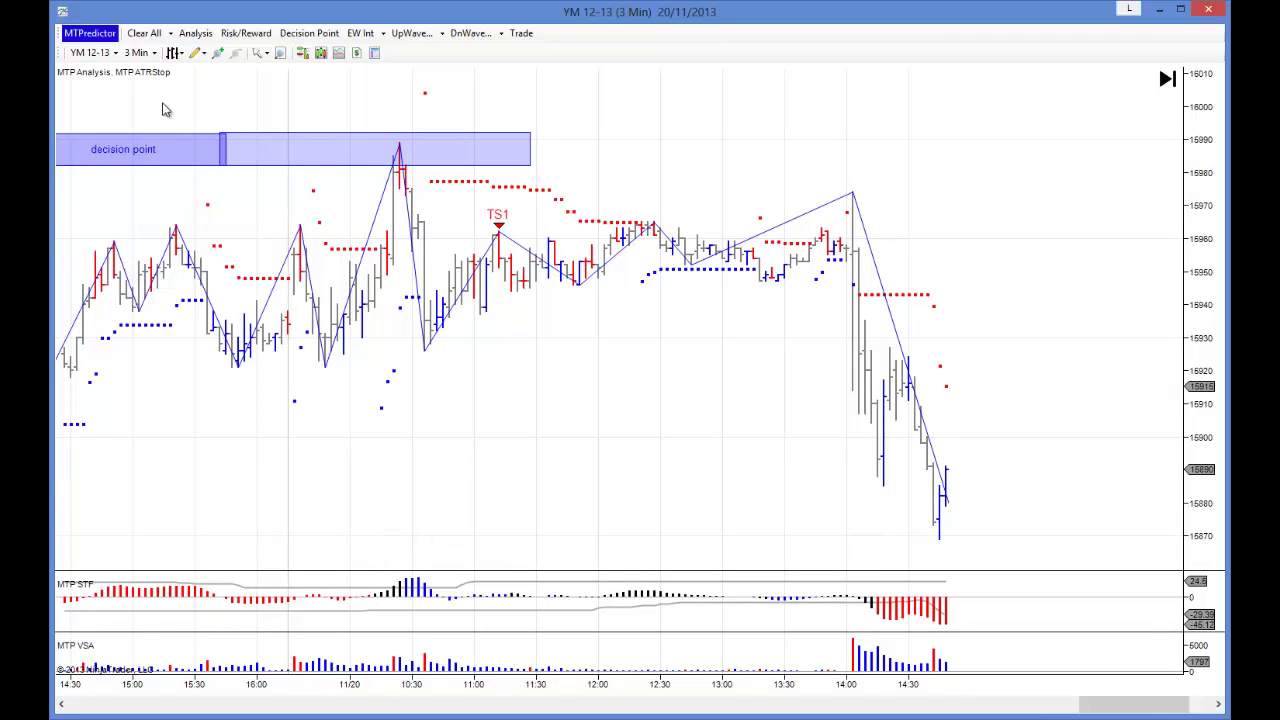
Switch to NQ 12-13 and add a decision-point zone near 3400 at the 10:30 swing high.
{"action": "left_click", "coordinate": [113, 53]}
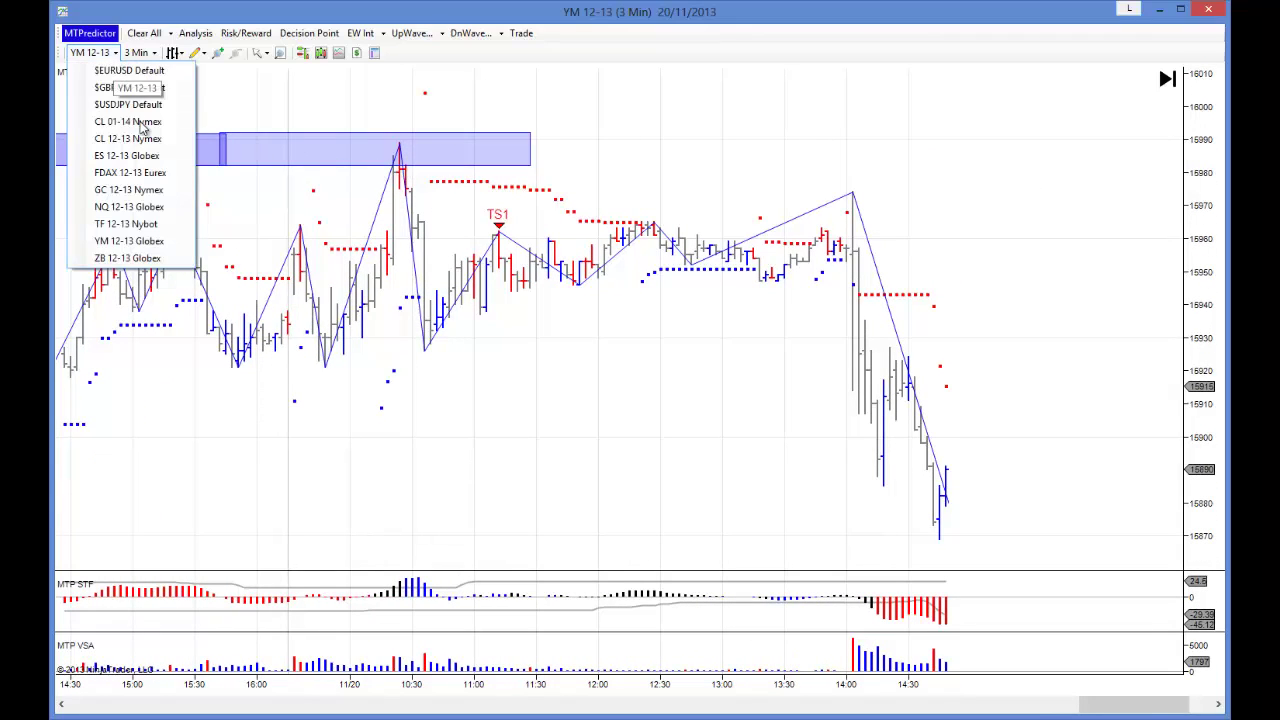
{"action": "left_click", "coordinate": [145, 209]}
{"action": "left_click_drag", "start_coordinate": [417, 420], "coordinate": [981, 470]}
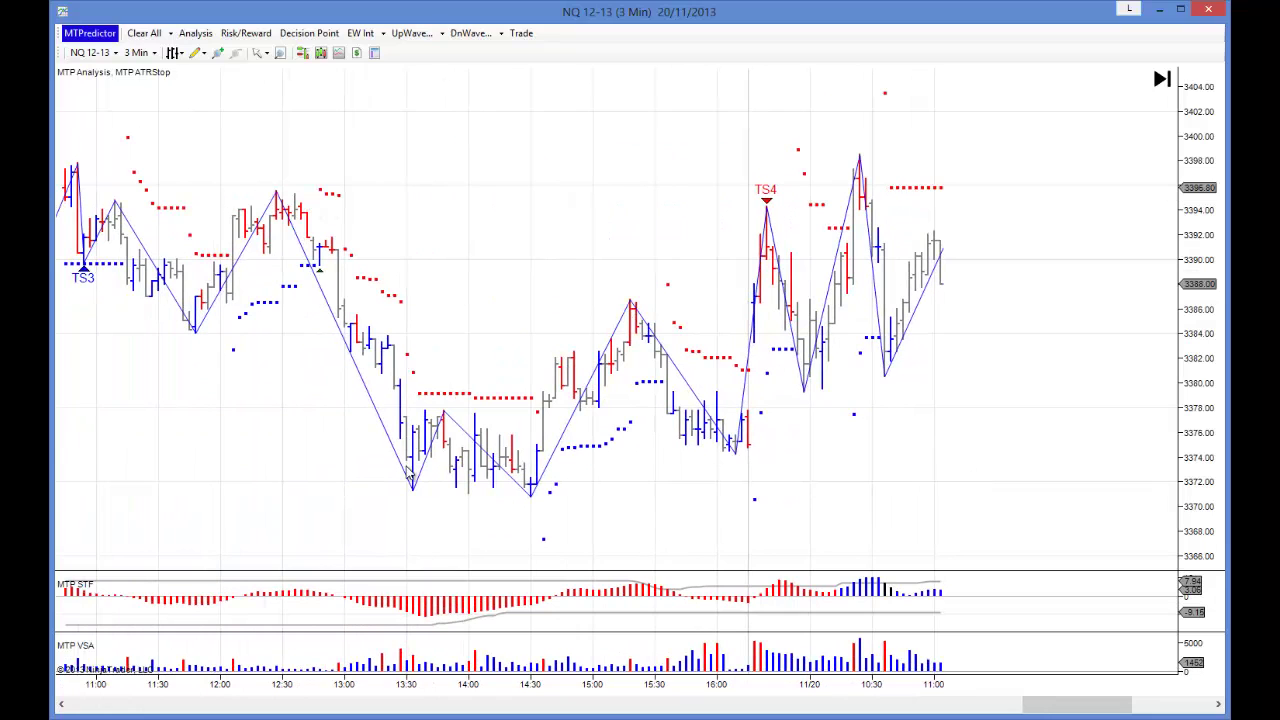
{"action": "right_click", "coordinate": [281, 204]}
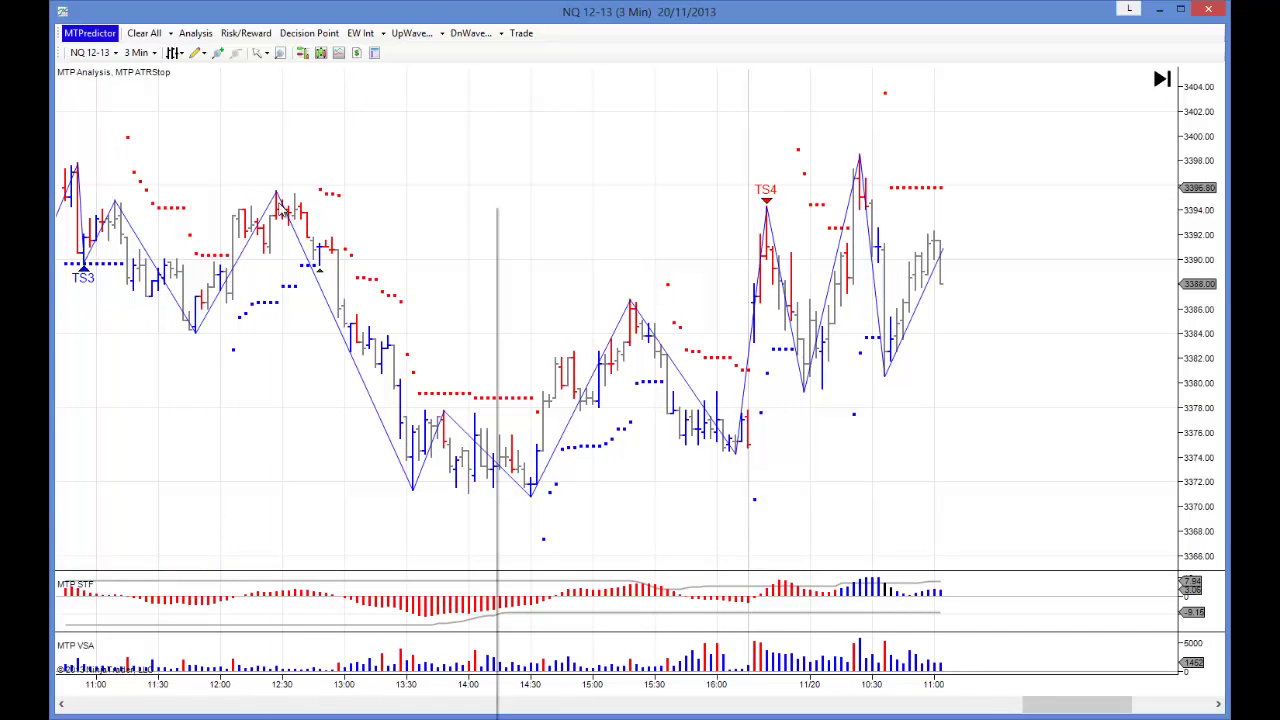
{"action": "left_click", "coordinate": [335, 281]}
{"action": "left_click_drag", "start_coordinate": [592, 246], "coordinate": [365, 244]}
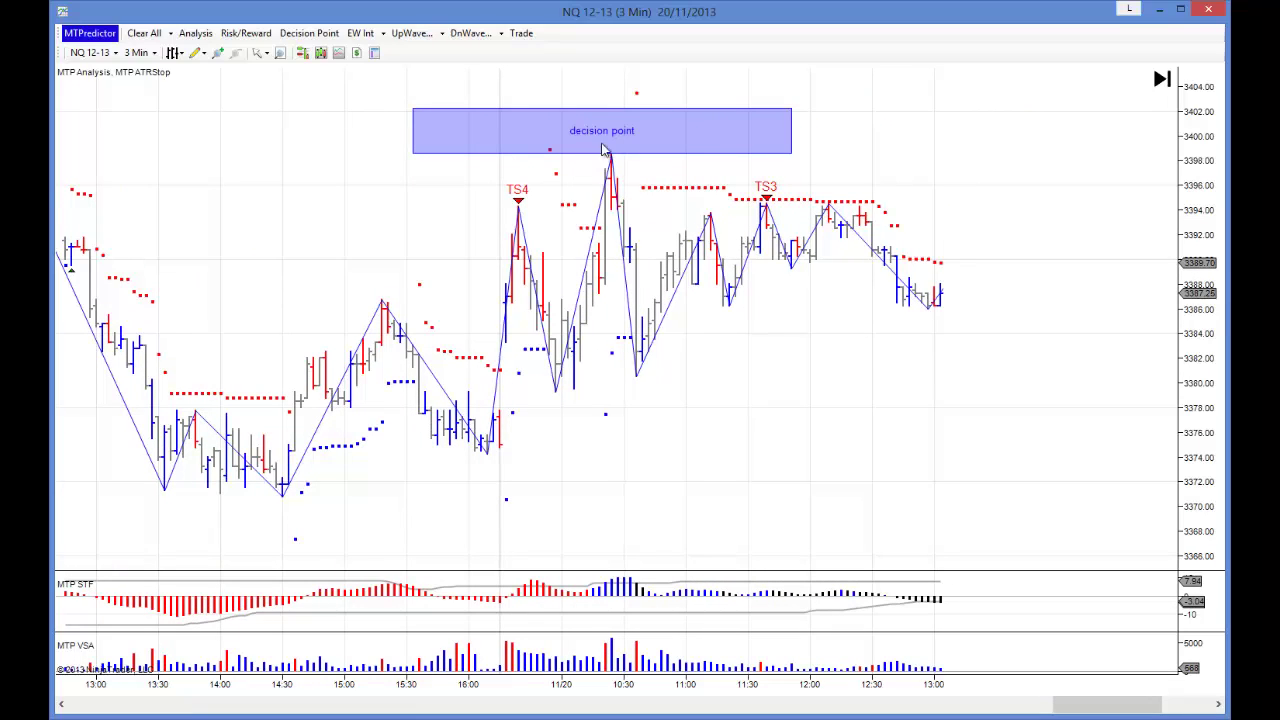
Switch the instrument back to ES 12-13 Globex.
{"action": "left_click", "coordinate": [115, 53]}
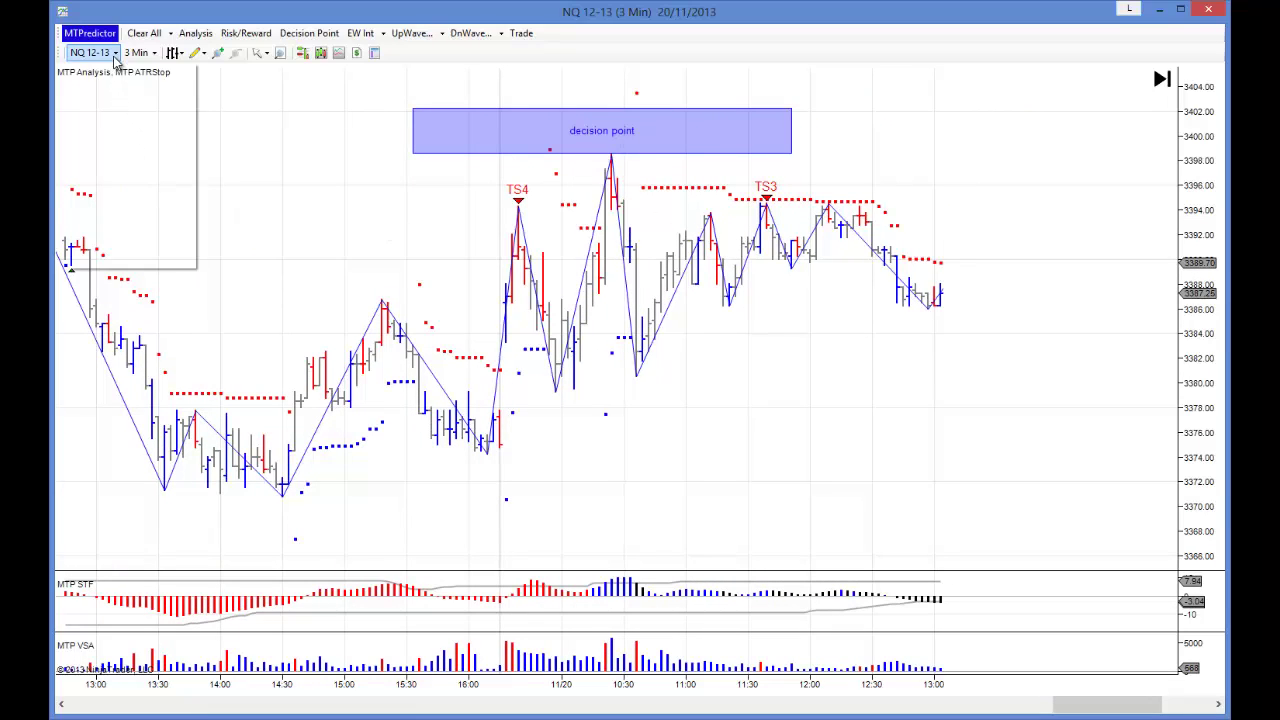
{"action": "left_click", "coordinate": [140, 157]}
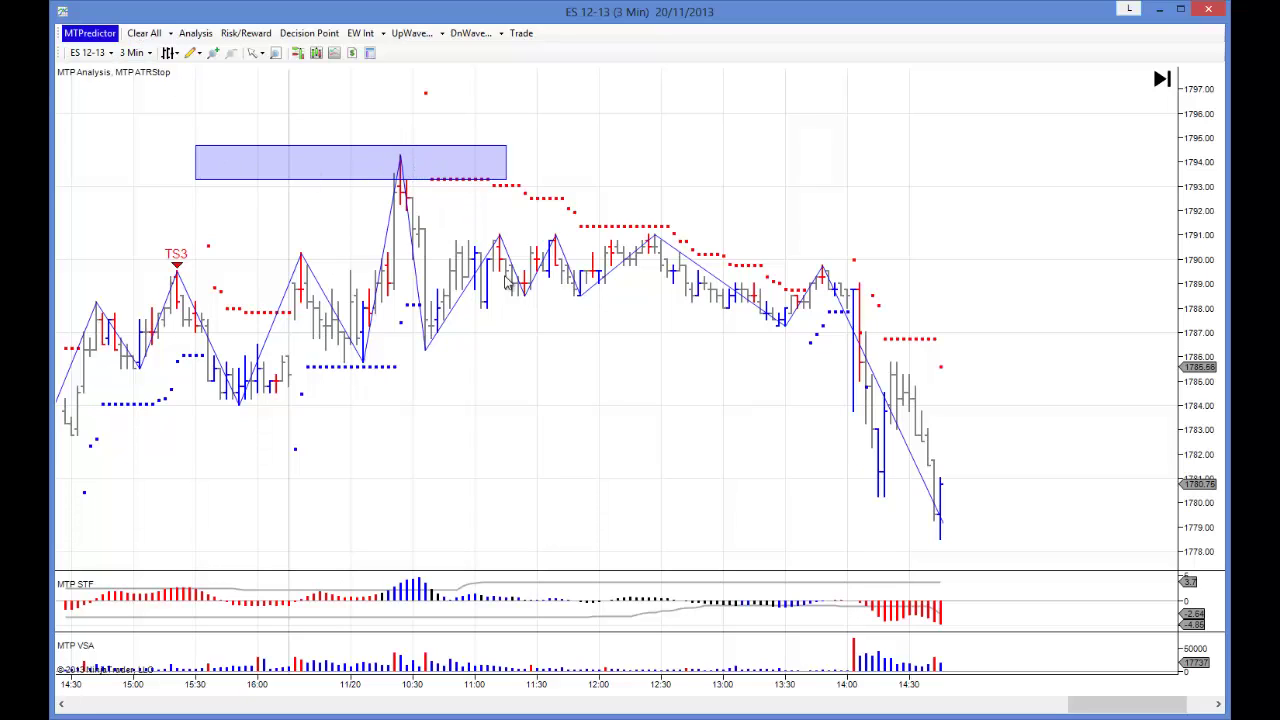
Put ES 12-13 on 2 Min bars and clear all drawings, exposing the TS3 signal near 1791.
{"action": "left_click", "coordinate": [148, 54]}
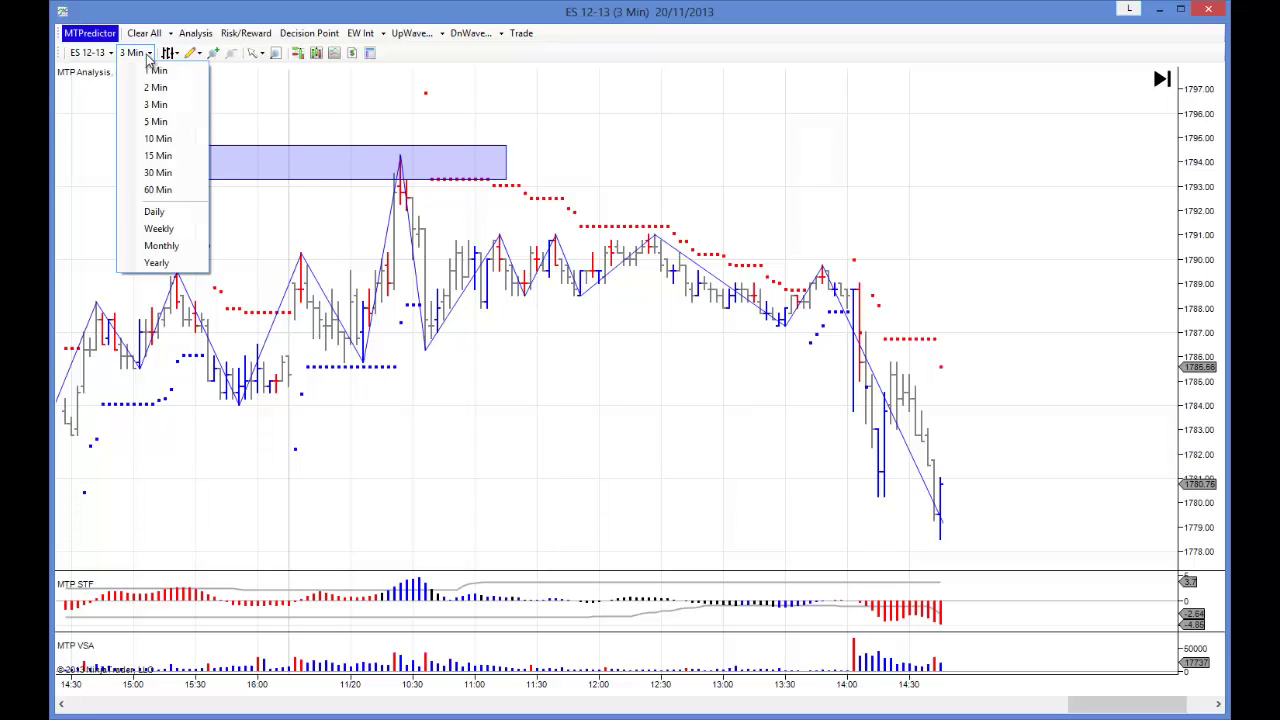
{"action": "left_click", "coordinate": [166, 90]}
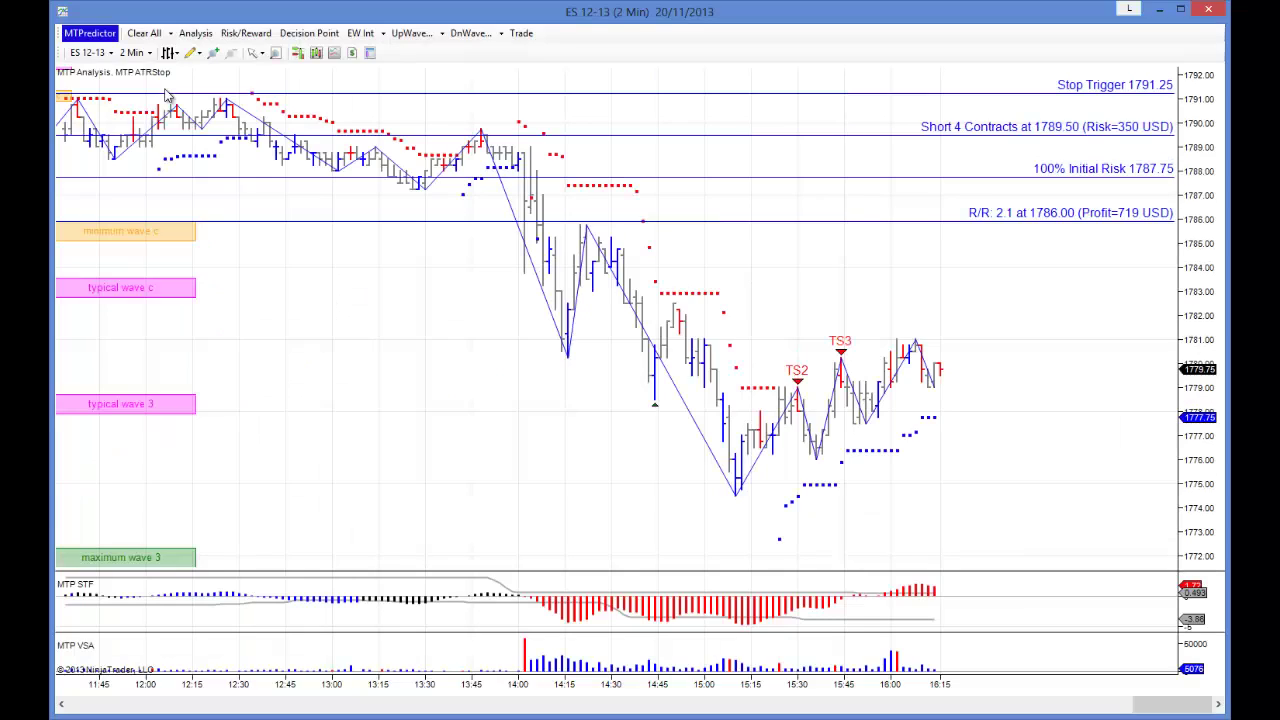
{"action": "left_click_drag", "start_coordinate": [434, 408], "coordinate": [853, 465]}
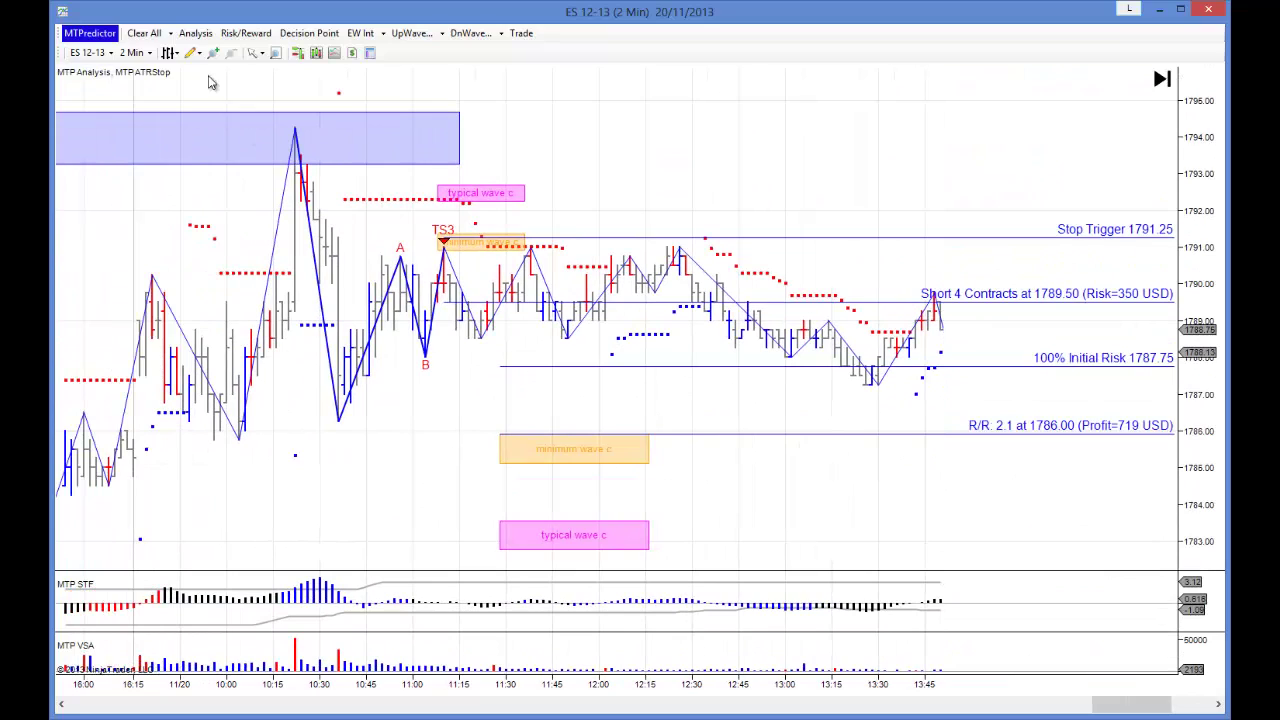
{"action": "left_click", "coordinate": [144, 33]}
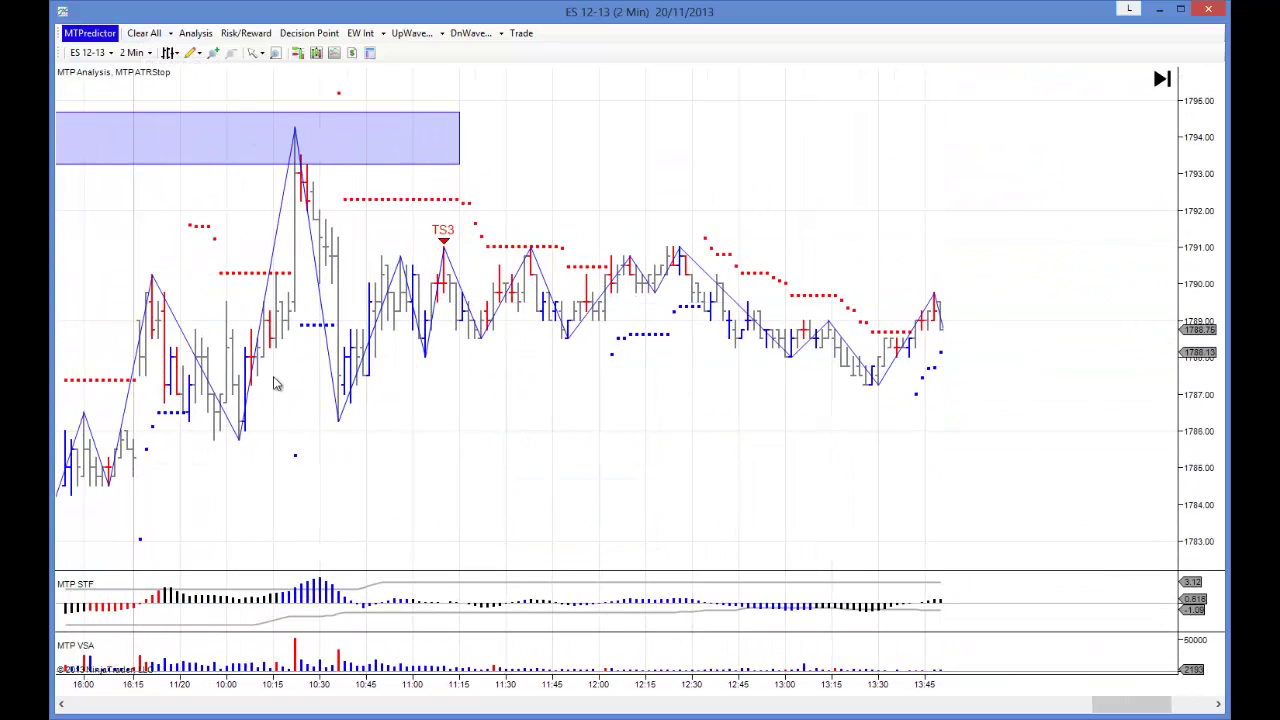
Run Analysis at TS3 for a 4-contract short at 1789.50, stop 1791.25, target 1786.00.
{"action": "right_click", "coordinate": [446, 266]}
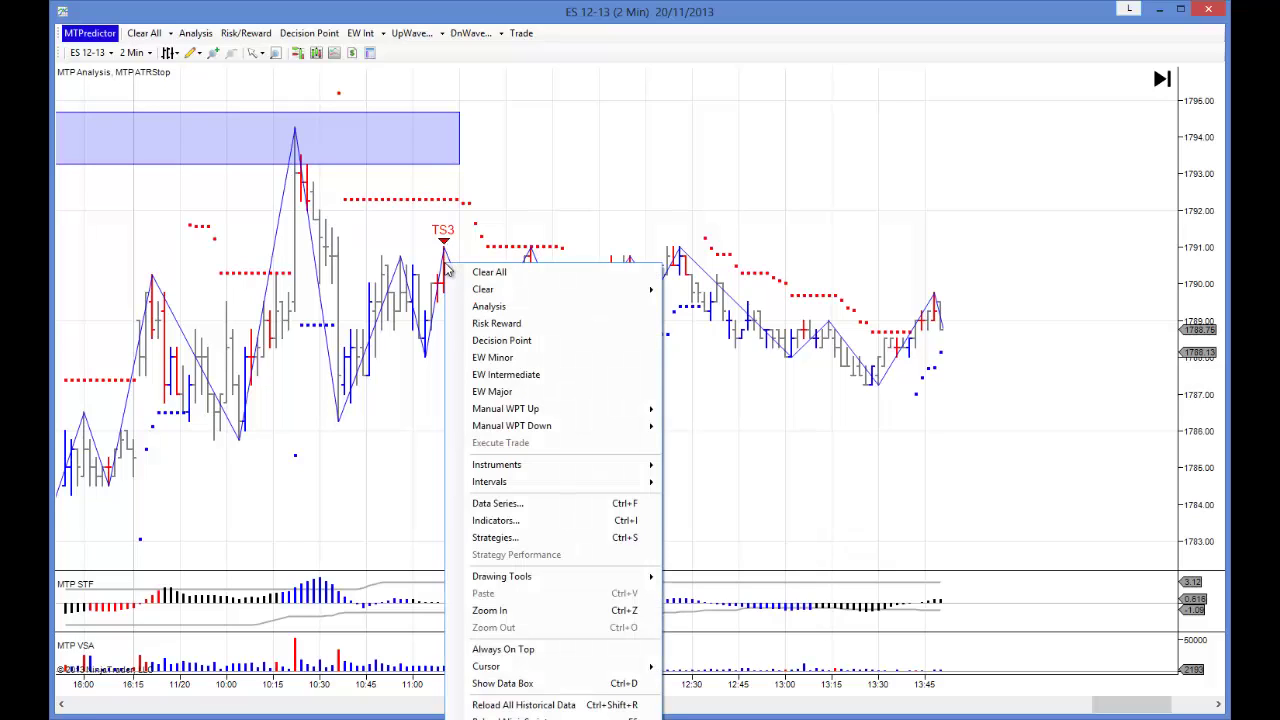
{"action": "left_click", "coordinate": [482, 306]}
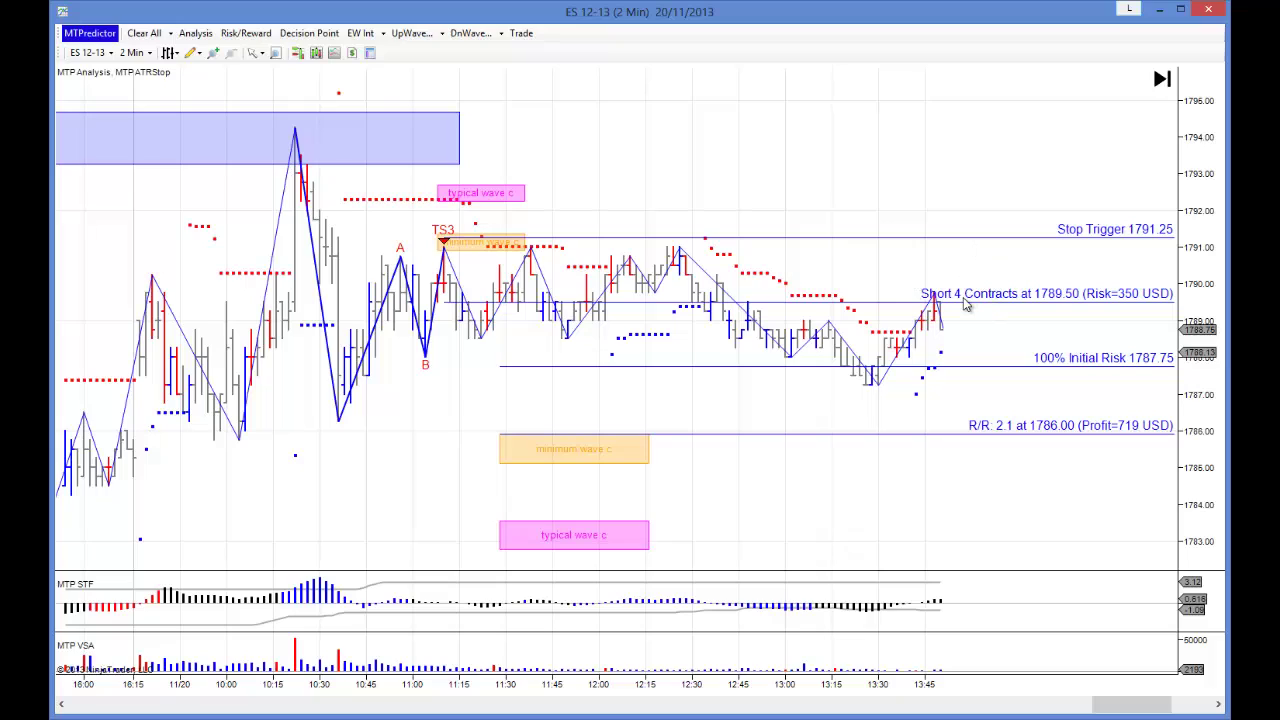
{"action": "scroll", "coordinate": [966, 305], "scroll_direction": "down", "scroll_amount": 4}
{"action": "left_click_drag", "start_coordinate": [694, 428], "coordinate": [405, 400]}
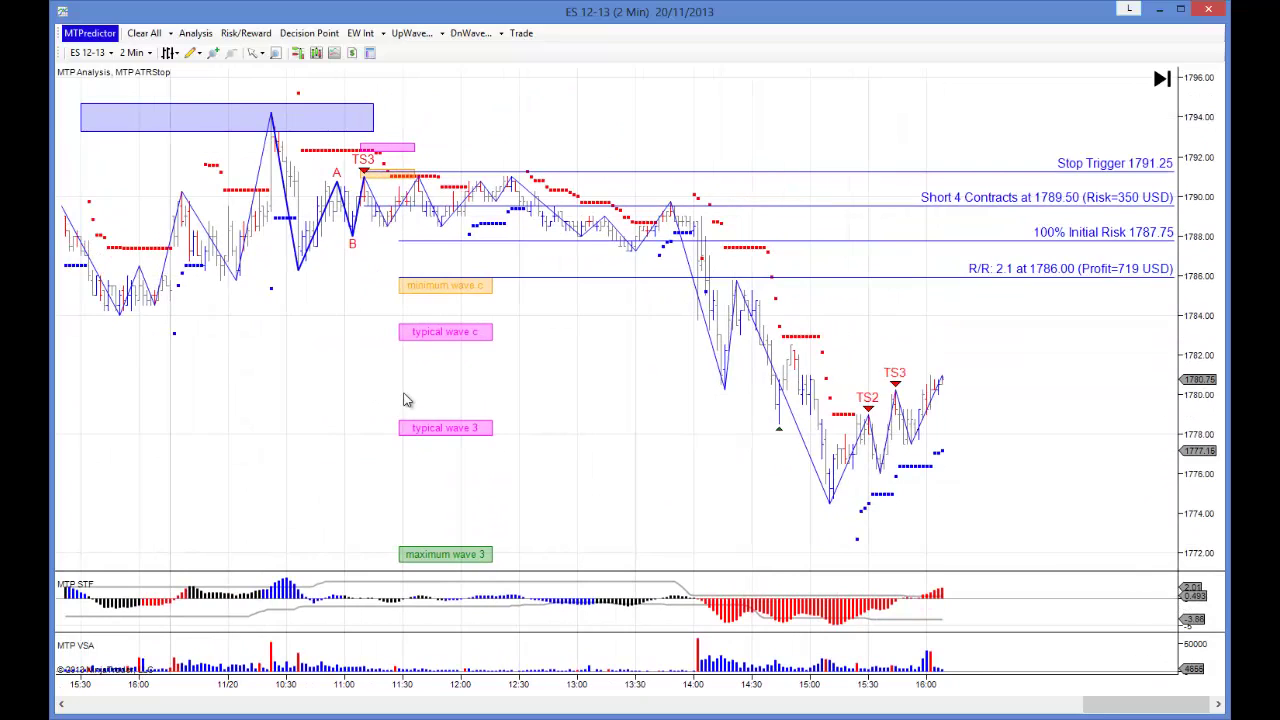
{"action": "scroll", "coordinate": [405, 400], "scroll_direction": "down", "scroll_amount": 1}
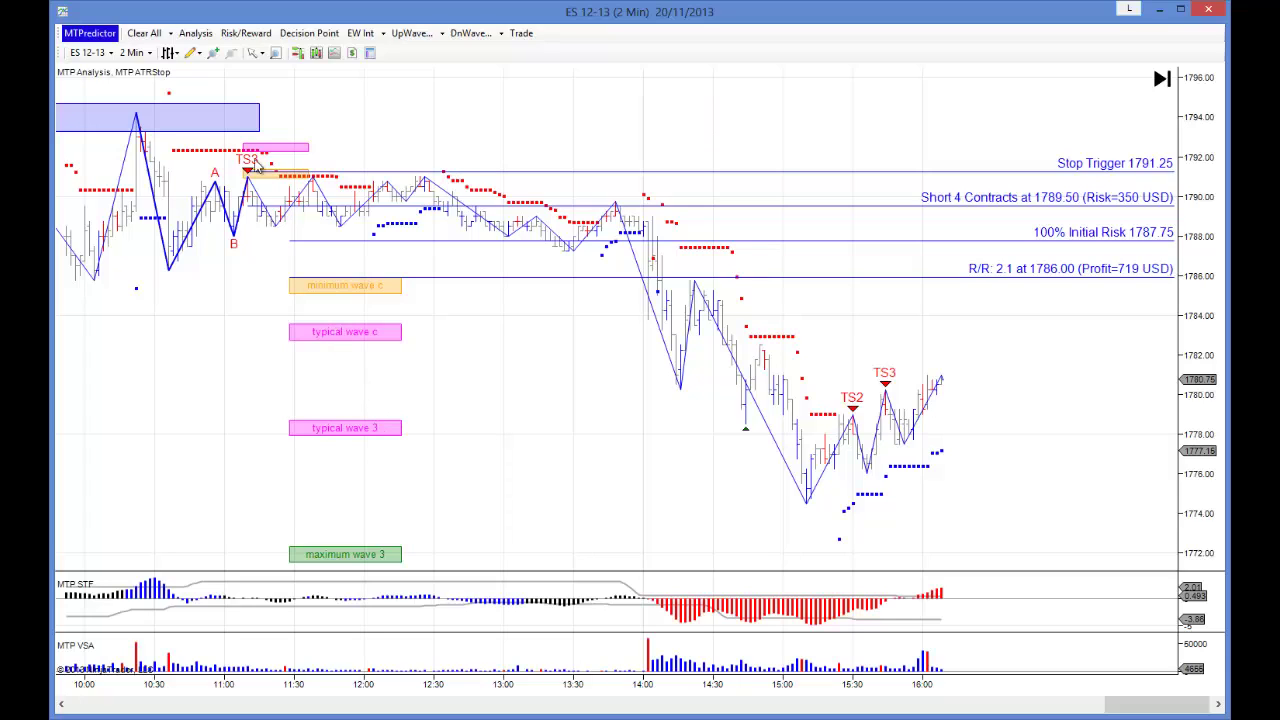
Recalculate risk/reward from the entry and stop bars, targeting wave 3 at 1778.75 (6:1).
{"action": "left_click", "coordinate": [245, 38]}
{"action": "left_click", "coordinate": [252, 196]}
{"action": "left_click", "coordinate": [325, 270]}
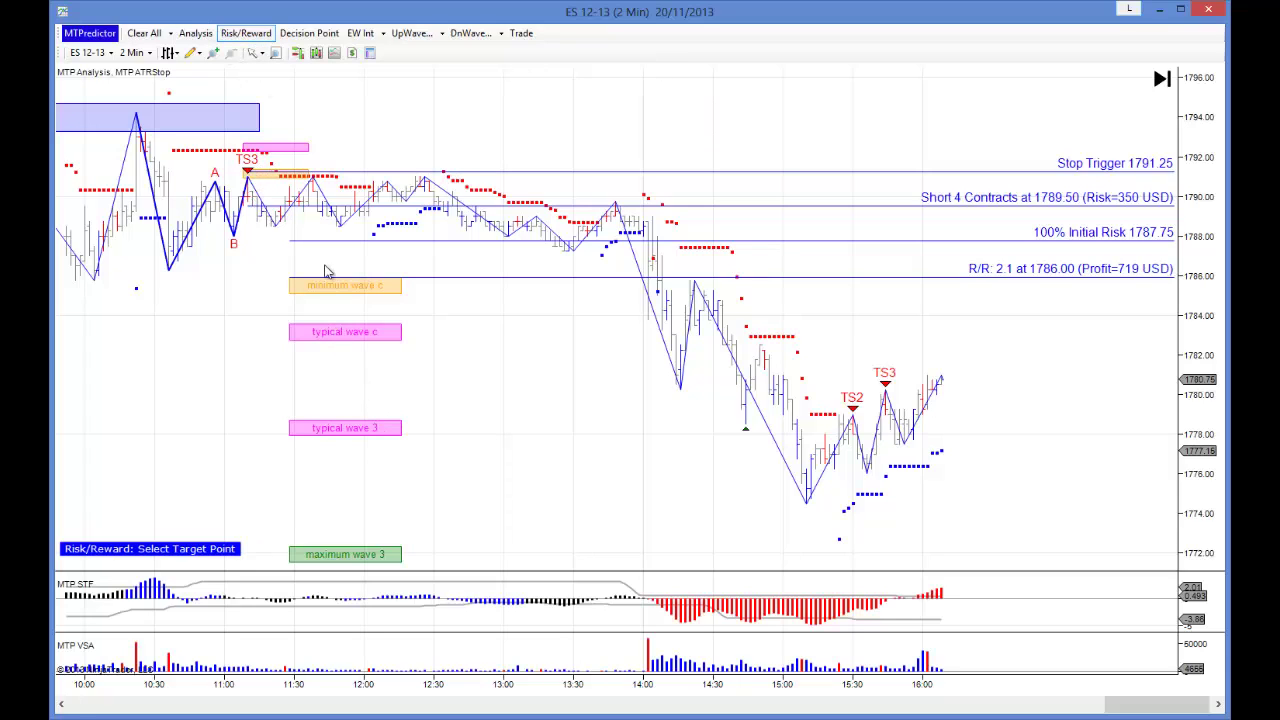
{"action": "left_click", "coordinate": [407, 424]}
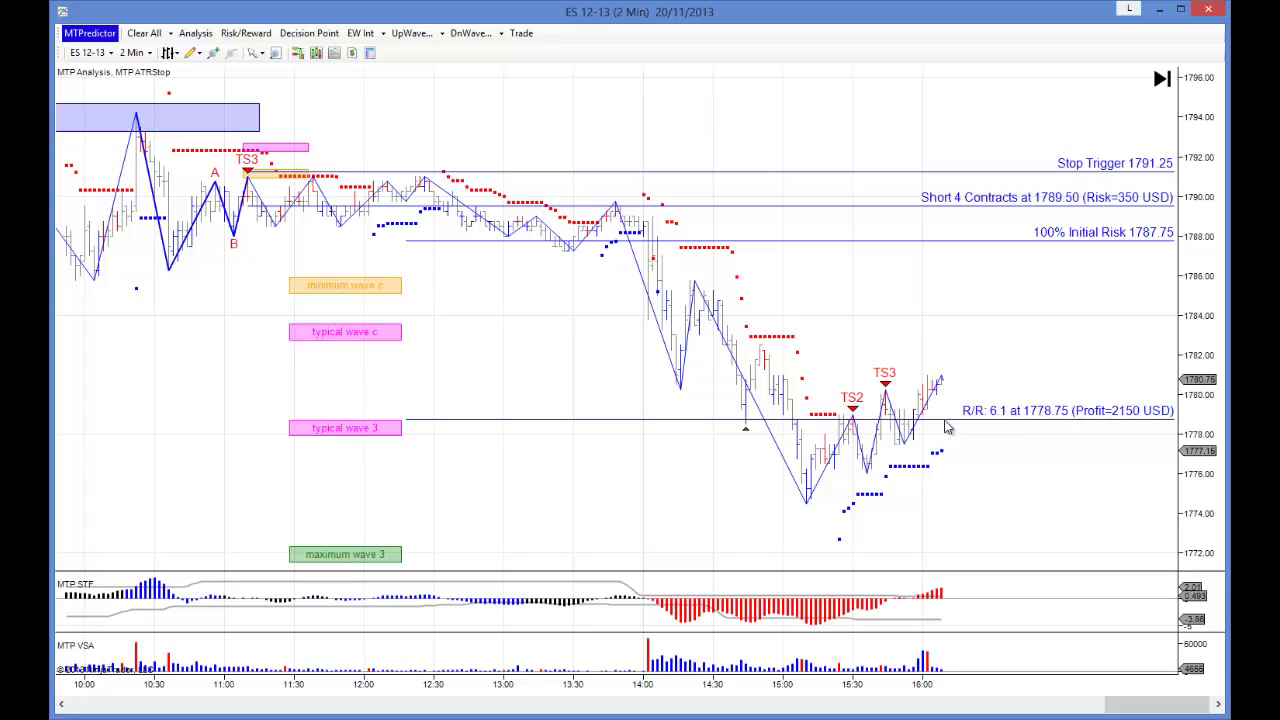
{"action": "scroll", "coordinate": [200, 320], "scroll_direction": "up", "scroll_amount": 3}
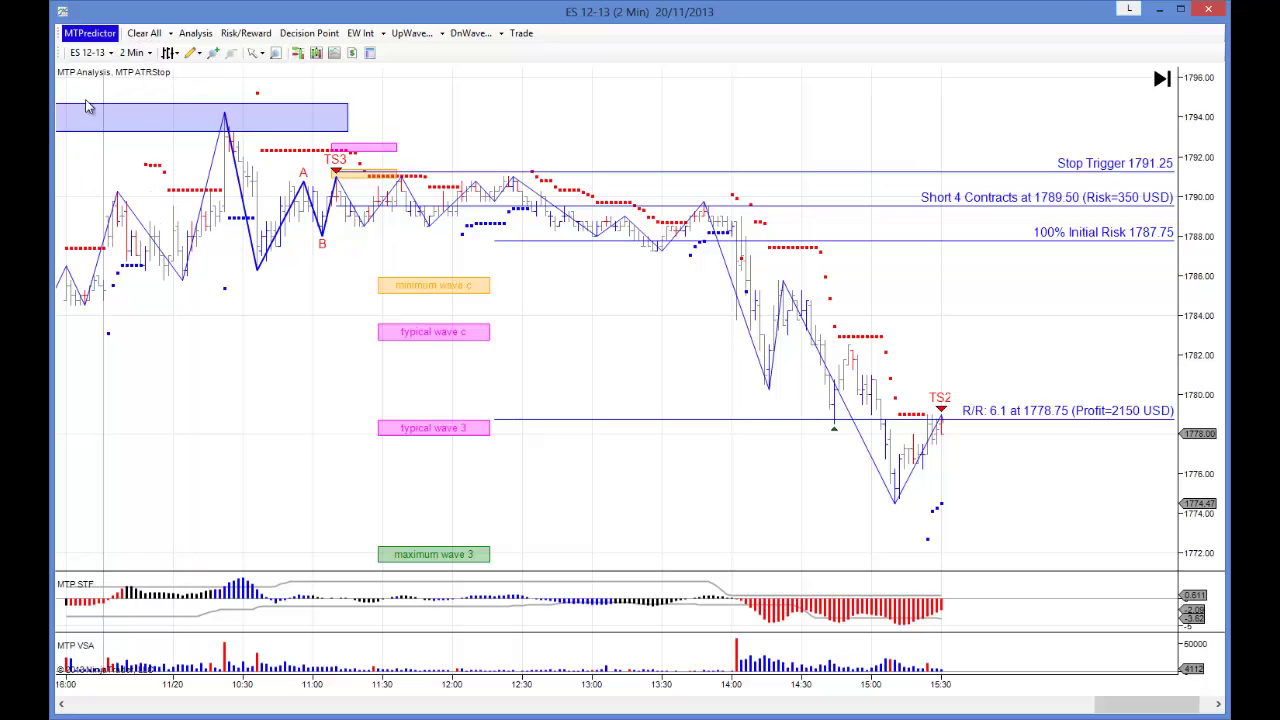
{"action": "left_click", "coordinate": [98, 57]}
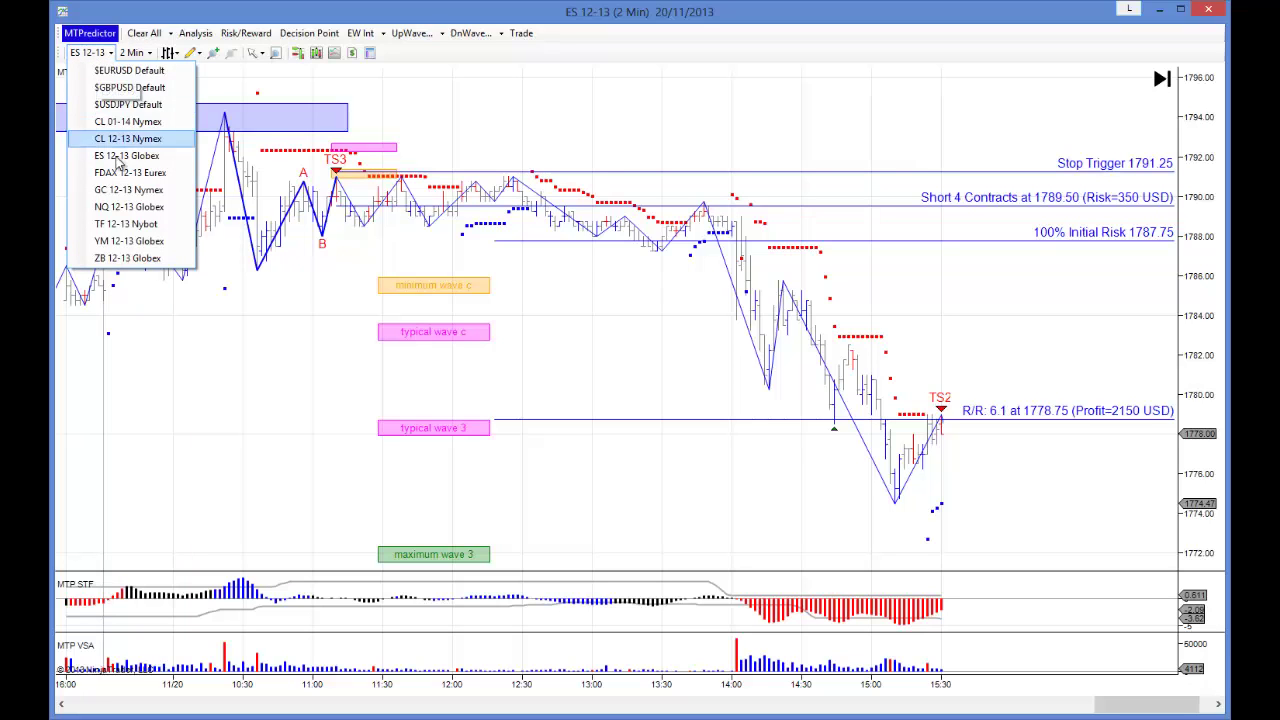
Show NQ 12-13 Globex on 3-minute bars, with TS4 and TS3 below the 3400 zone.
{"action": "left_click", "coordinate": [121, 207]}
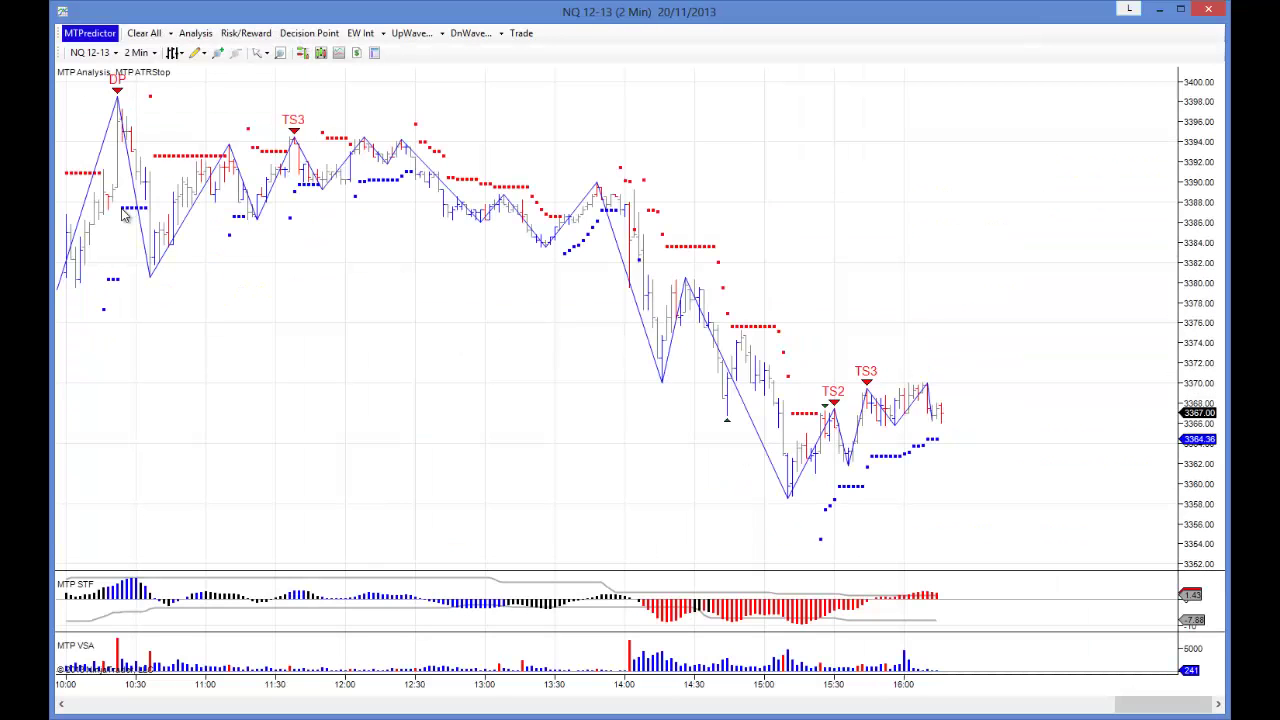
{"action": "scroll", "coordinate": [380, 357], "scroll_direction": "up", "scroll_amount": 3}
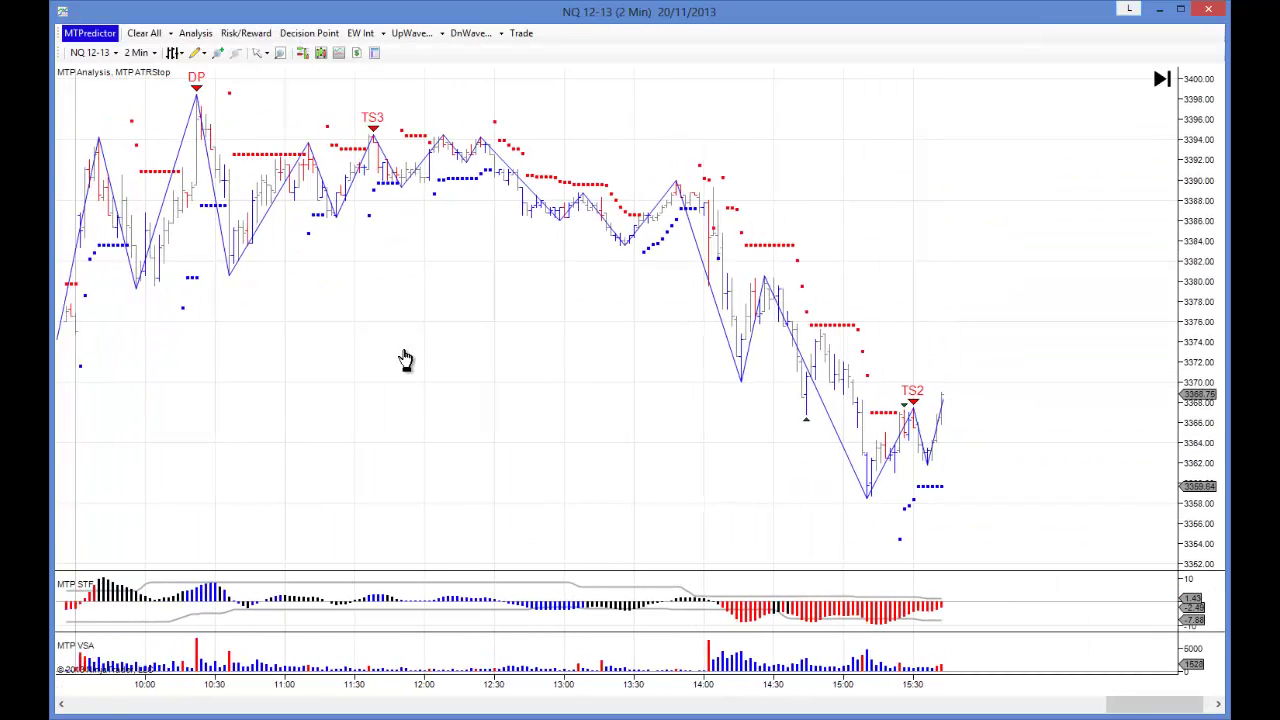
{"action": "left_click", "coordinate": [140, 53]}
{"action": "left_click", "coordinate": [161, 105]}
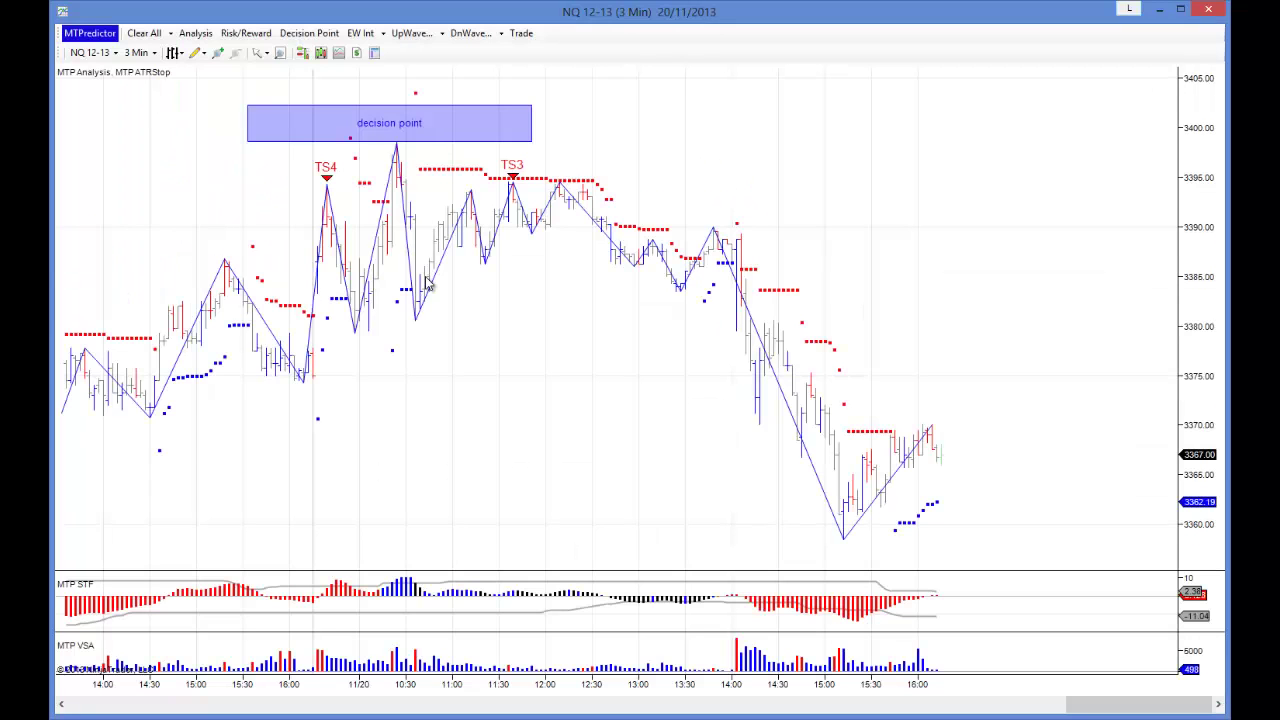
{"action": "scroll", "coordinate": [427, 284], "scroll_direction": "up", "scroll_amount": 1}
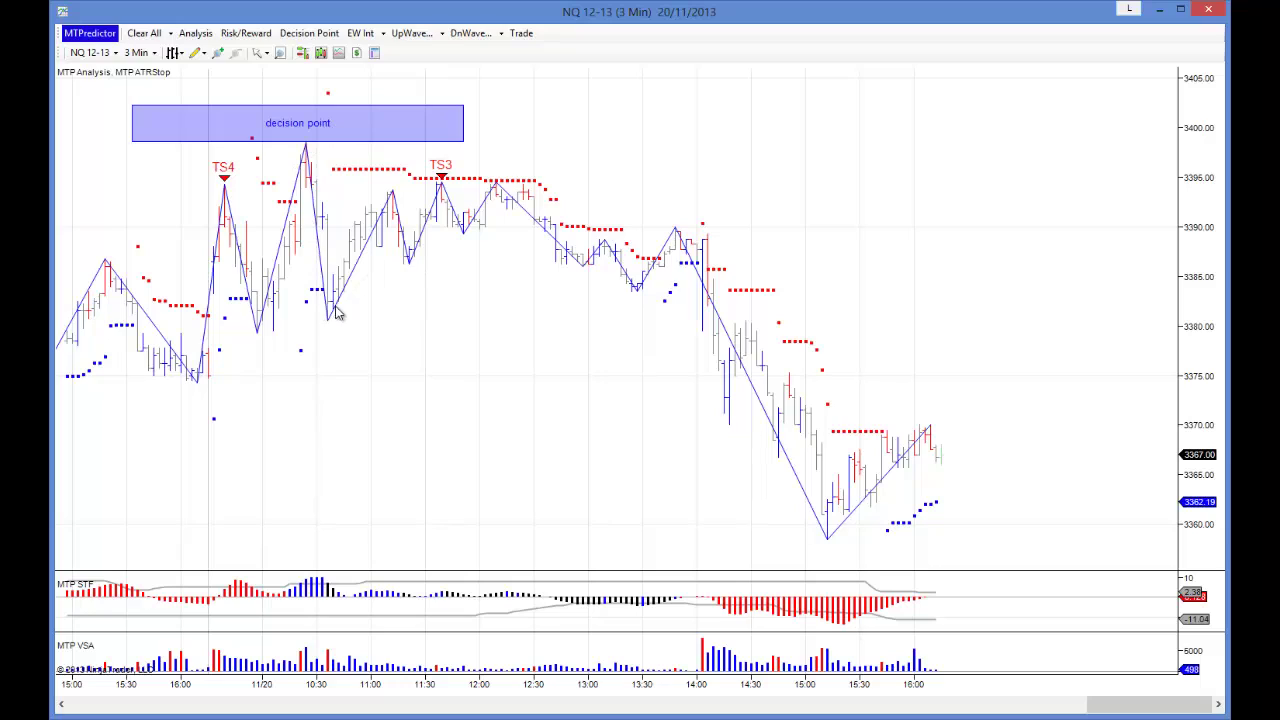
Run Analysis on NQ for an 8-contract short at 3392.25, stop 3394.75, target 3381.00.
{"action": "right_click", "coordinate": [442, 188]}
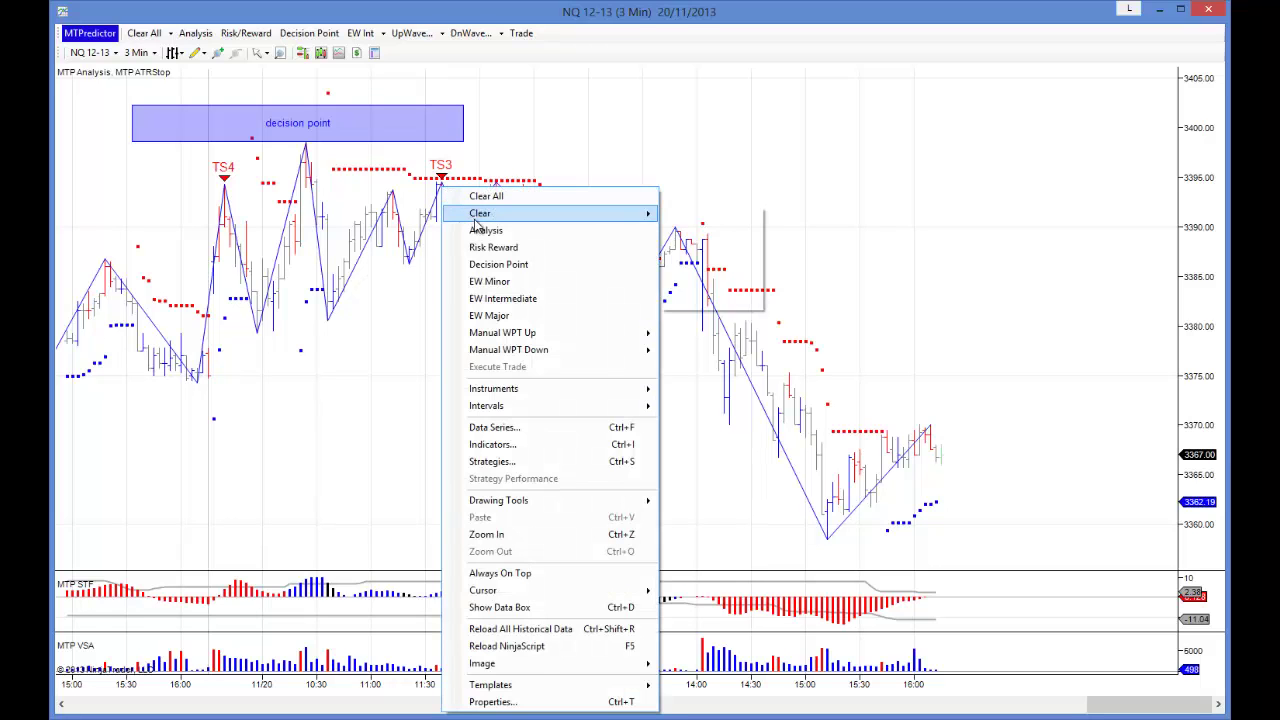
{"action": "left_click", "coordinate": [482, 231]}
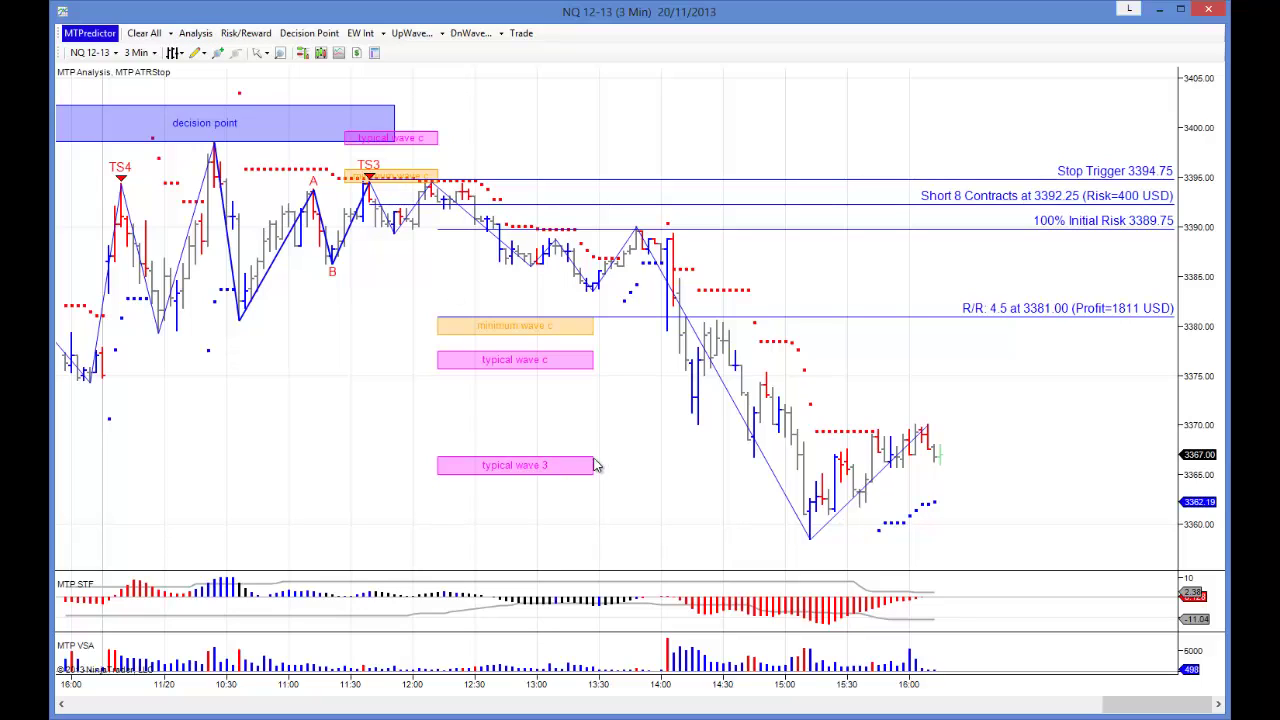
Recalculate risk/reward from the entry bar, targeting wave 3 at 3366.75 (10.2 reward-to-risk).
{"action": "left_click", "coordinate": [243, 35]}
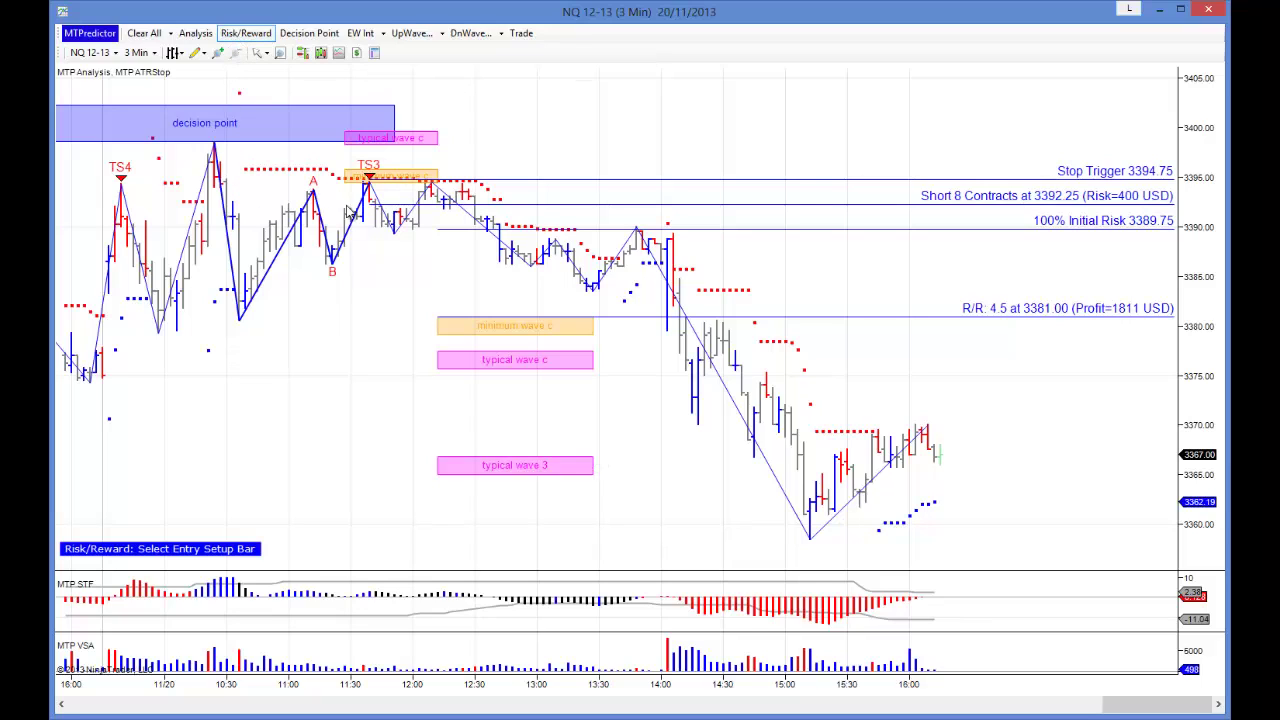
{"action": "left_click", "coordinate": [371, 193]}
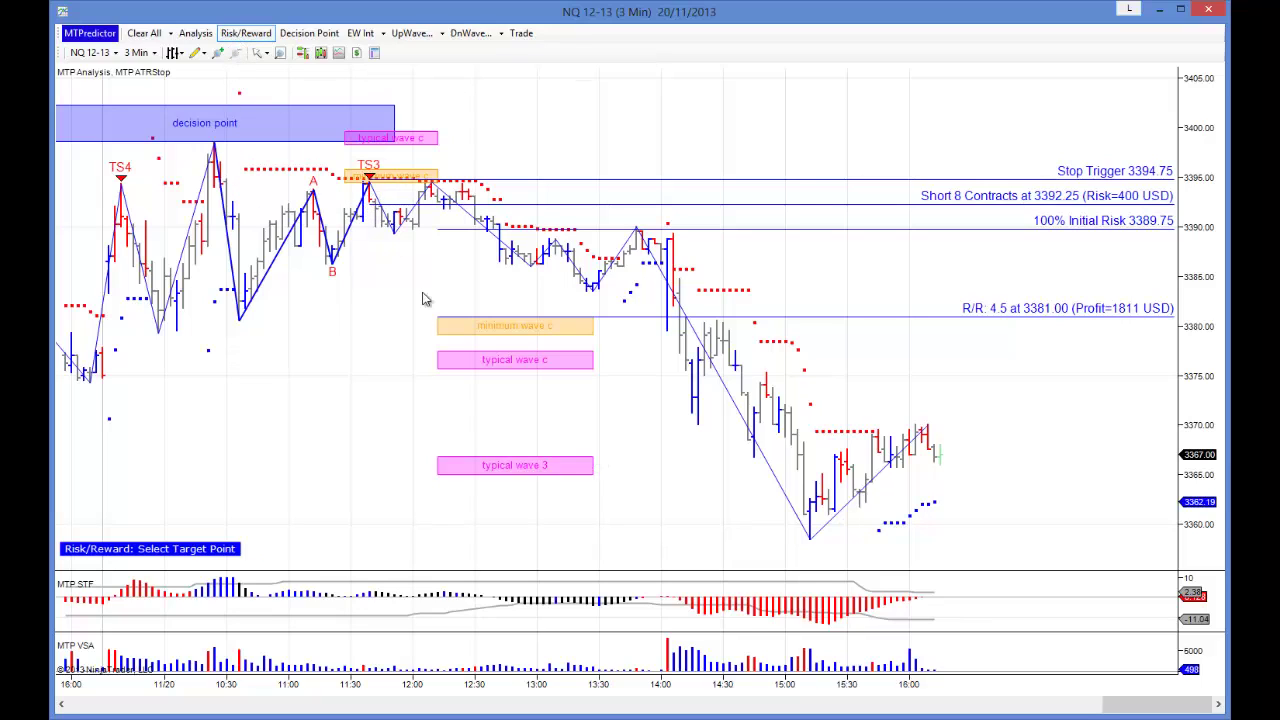
{"action": "left_click", "coordinate": [598, 464]}
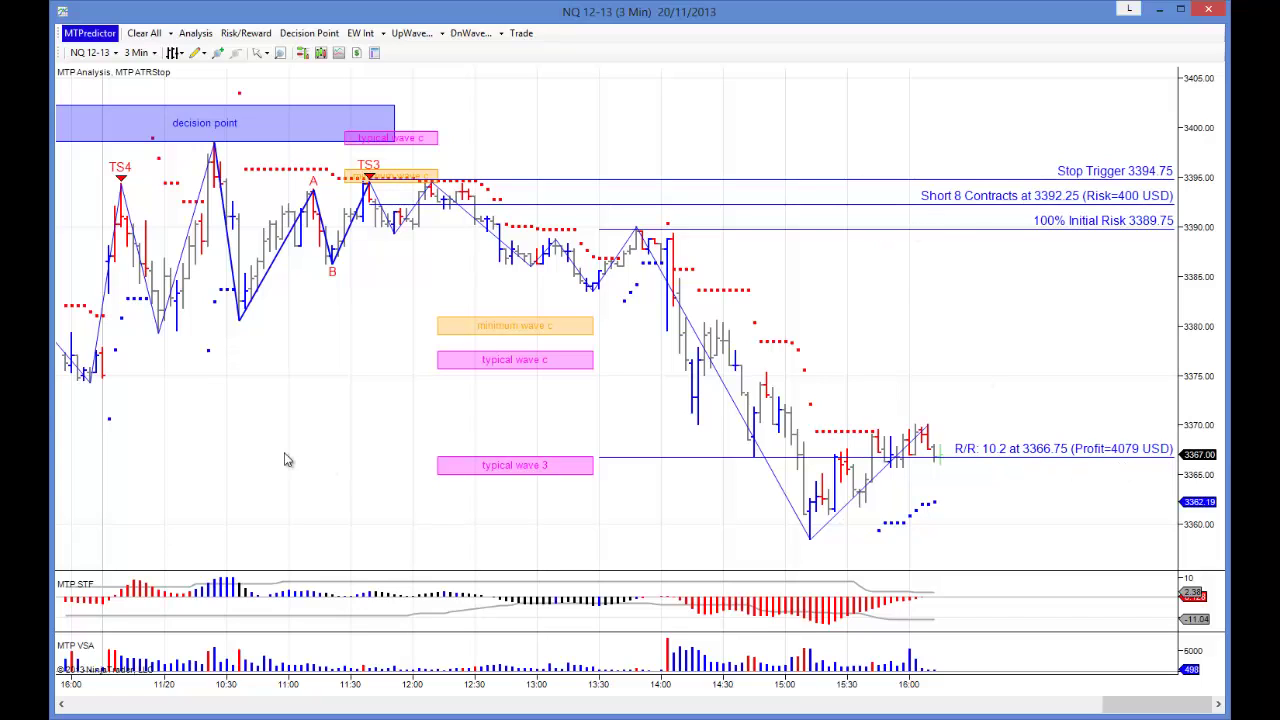
{"action": "left_click_drag", "start_coordinate": [285, 460], "coordinate": [303, 463]}
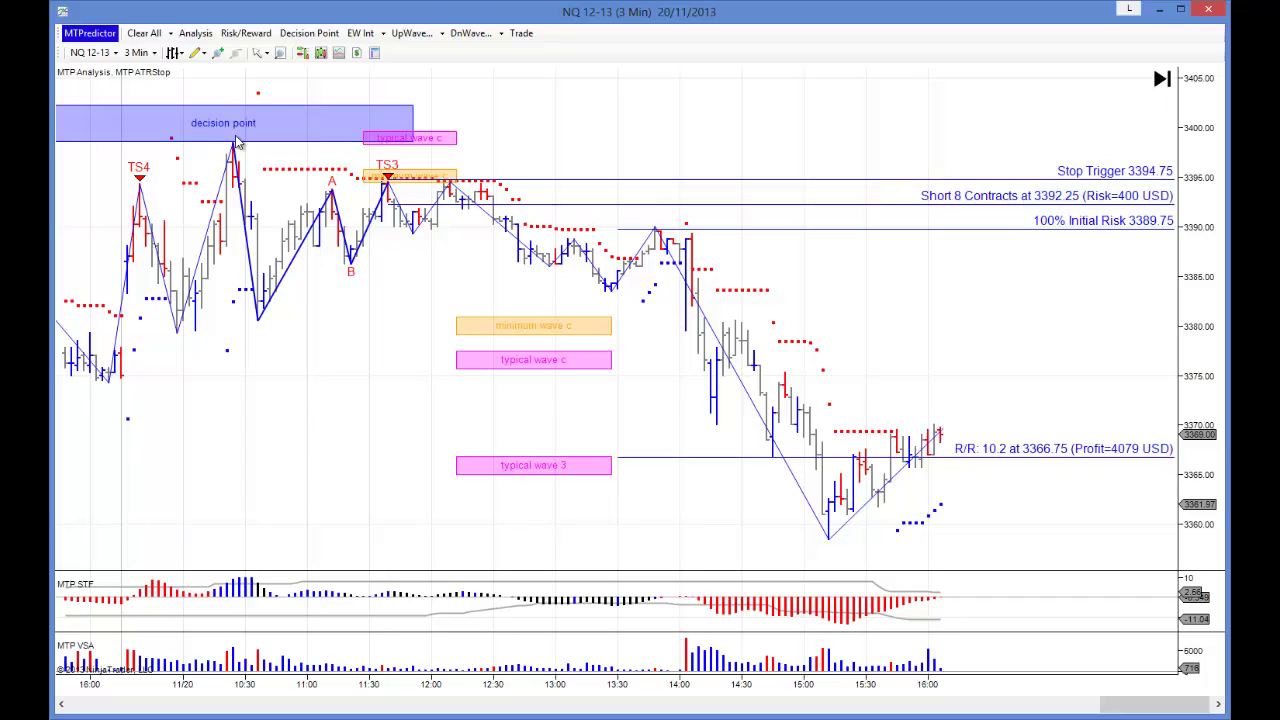
{"action": "left_click", "coordinate": [115, 52]}
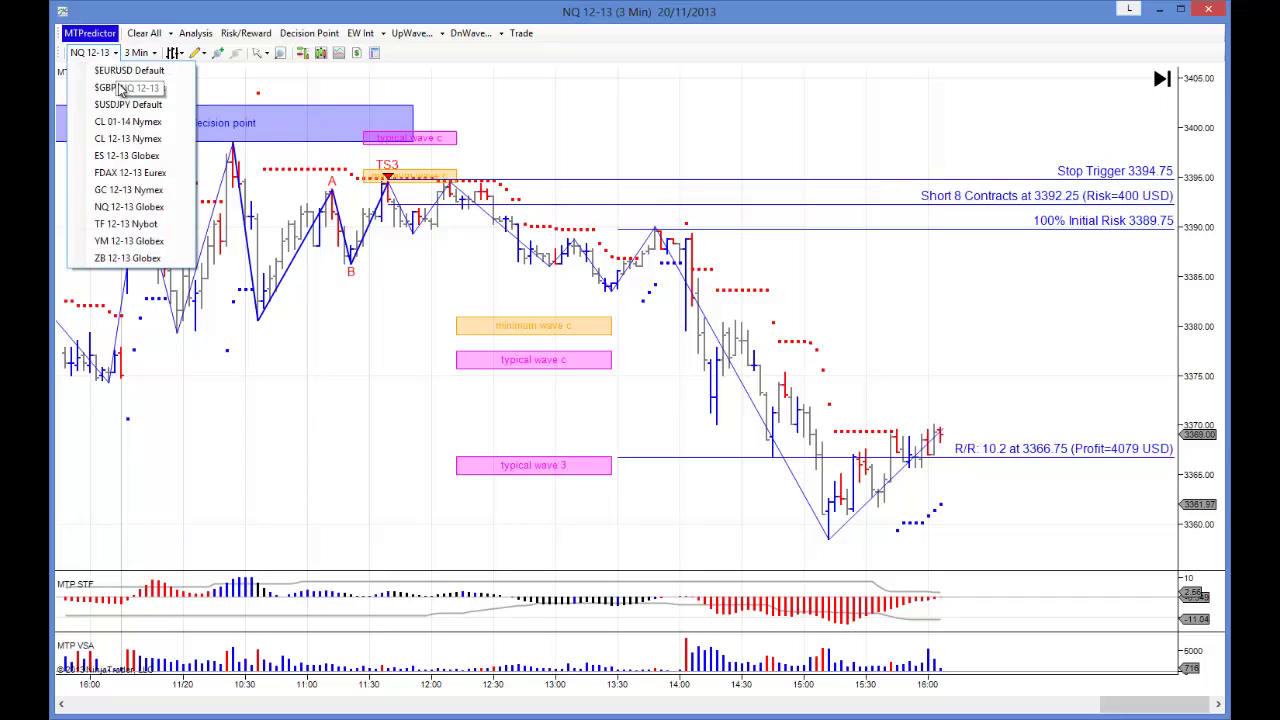
{"action": "left_click", "coordinate": [124, 224]}
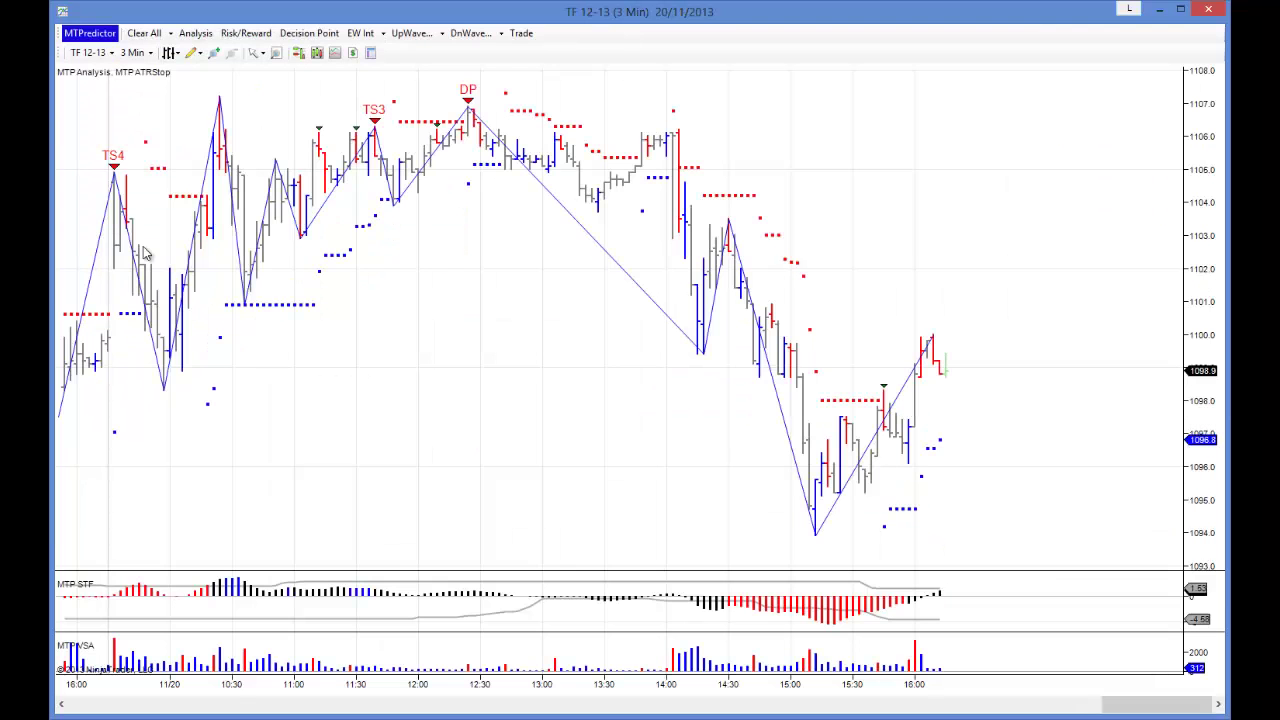
{"action": "left_click_drag", "start_coordinate": [342, 390], "coordinate": [412, 395]}
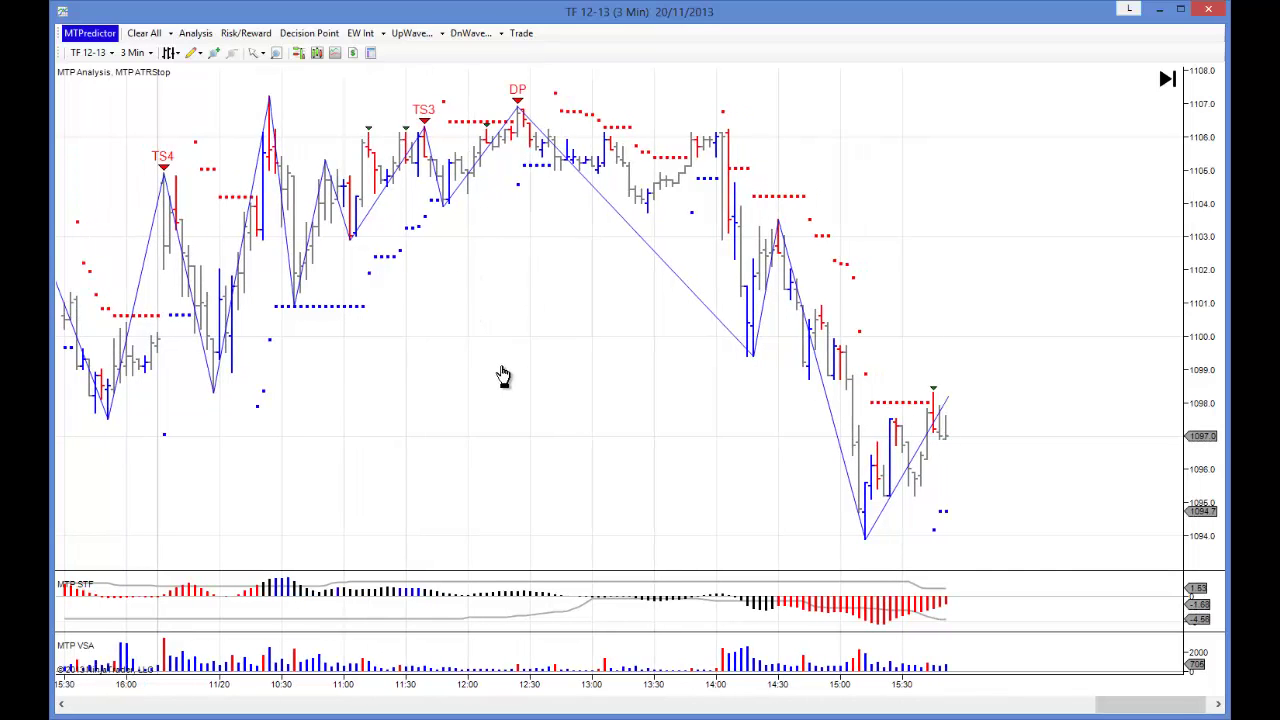
{"action": "scroll", "coordinate": [500, 371], "scroll_direction": "up", "scroll_amount": 1}
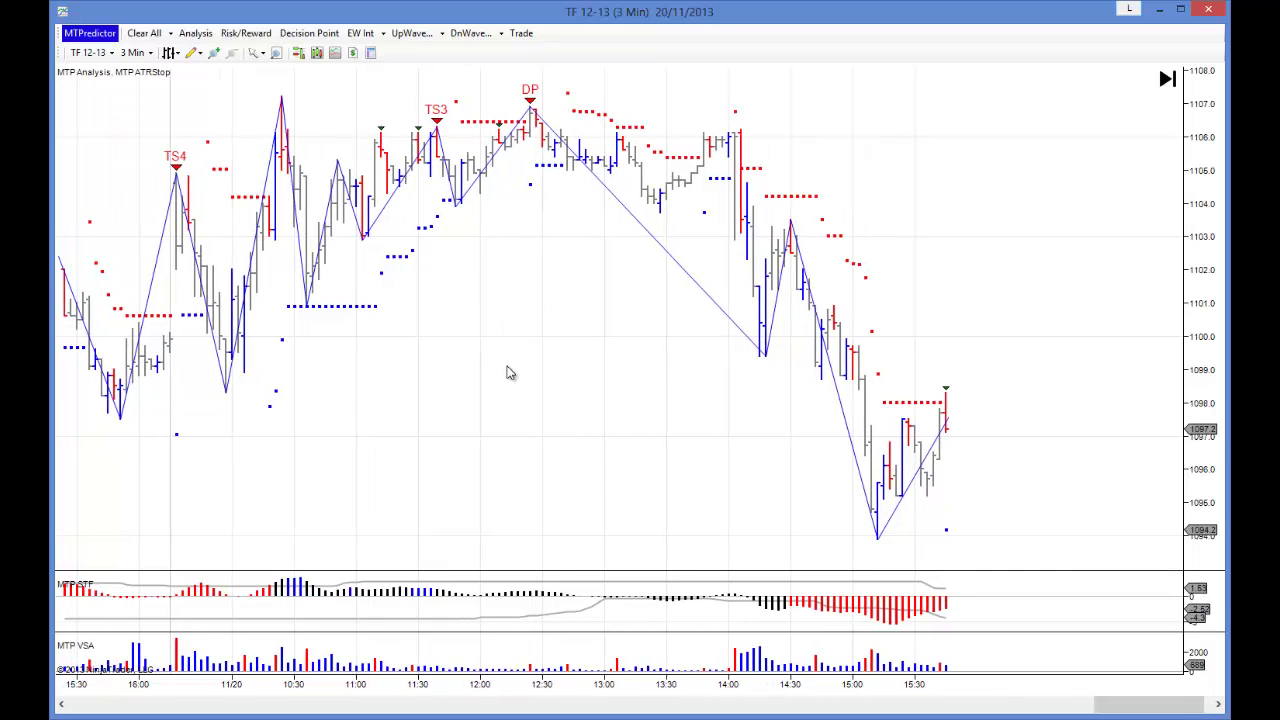
Rerun the wave analysis from successive swings, ending at the DP high: 6-contract short at 1105.7.
{"action": "right_click", "coordinate": [188, 192]}
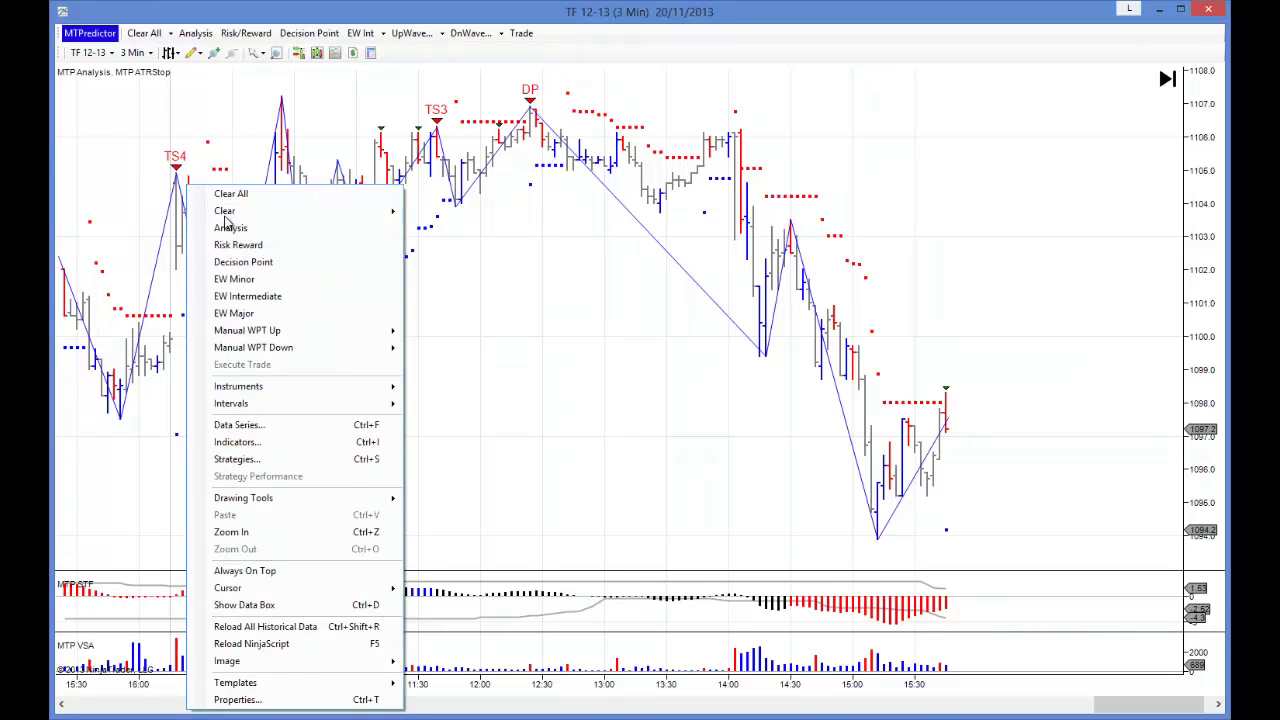
{"action": "left_click", "coordinate": [215, 228]}
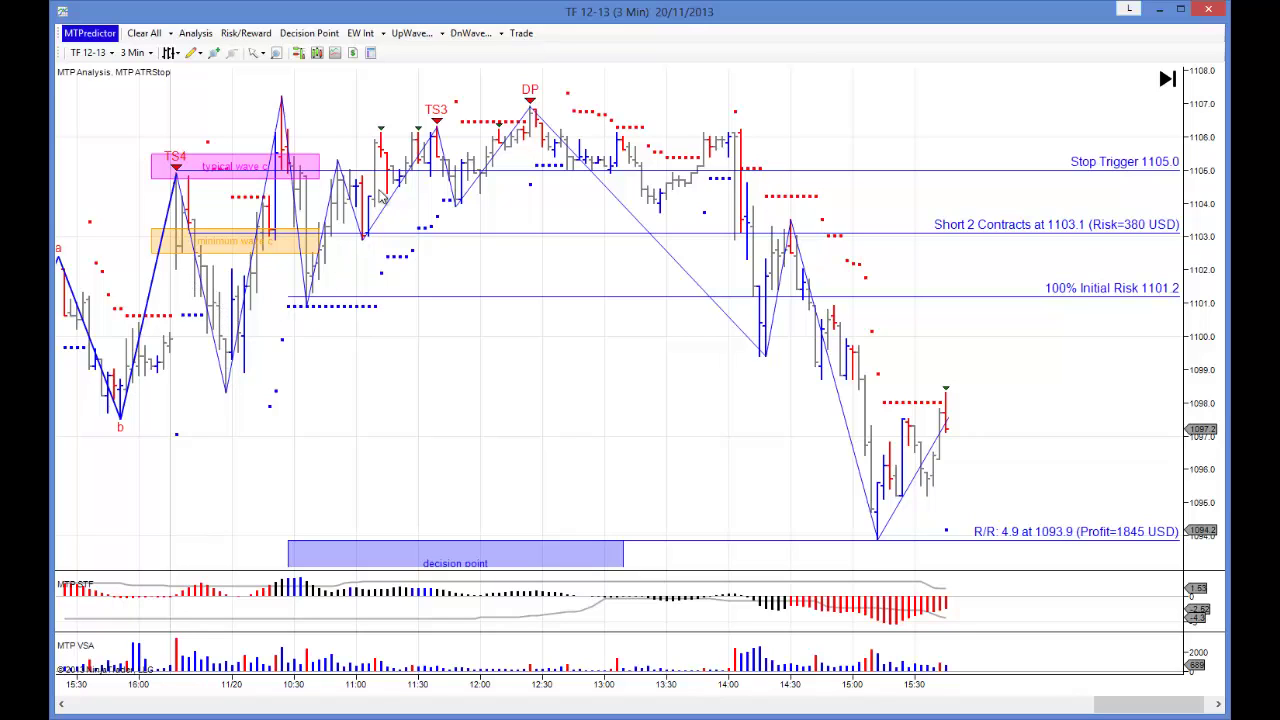
{"action": "right_click", "coordinate": [382, 142]}
{"action": "left_click", "coordinate": [408, 175]}
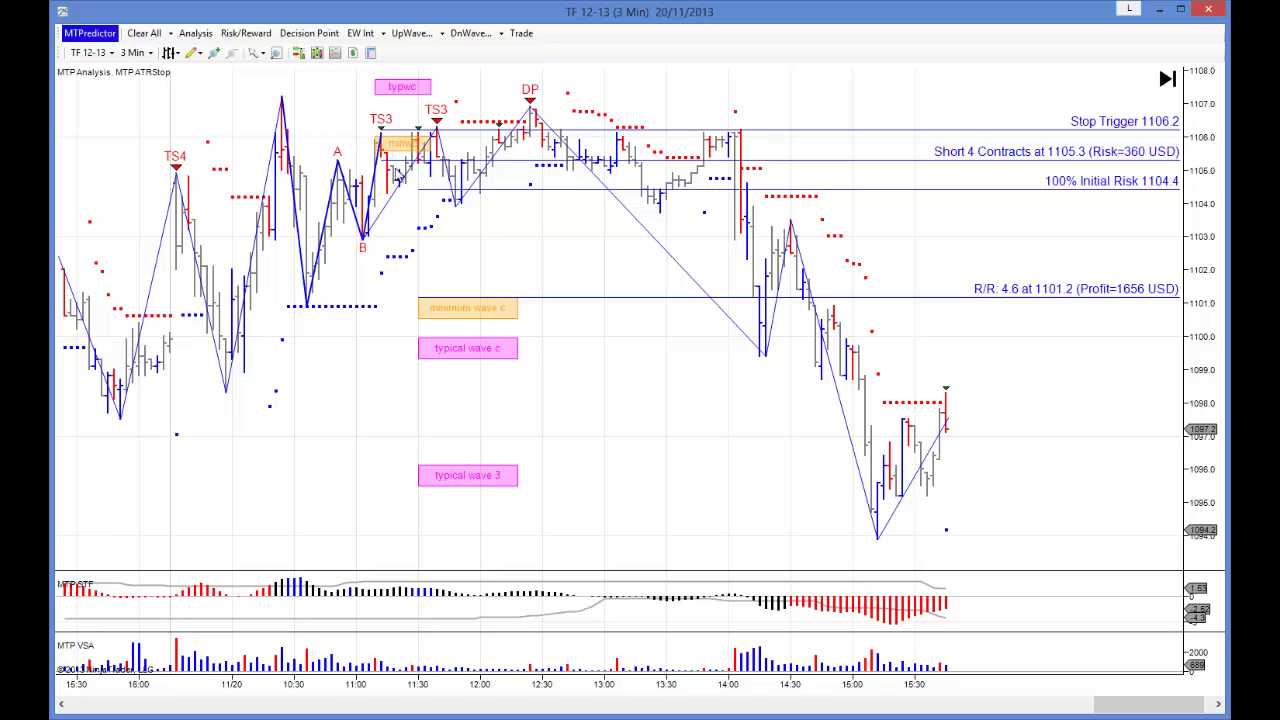
{"action": "right_click", "coordinate": [449, 143]}
{"action": "left_click", "coordinate": [480, 183]}
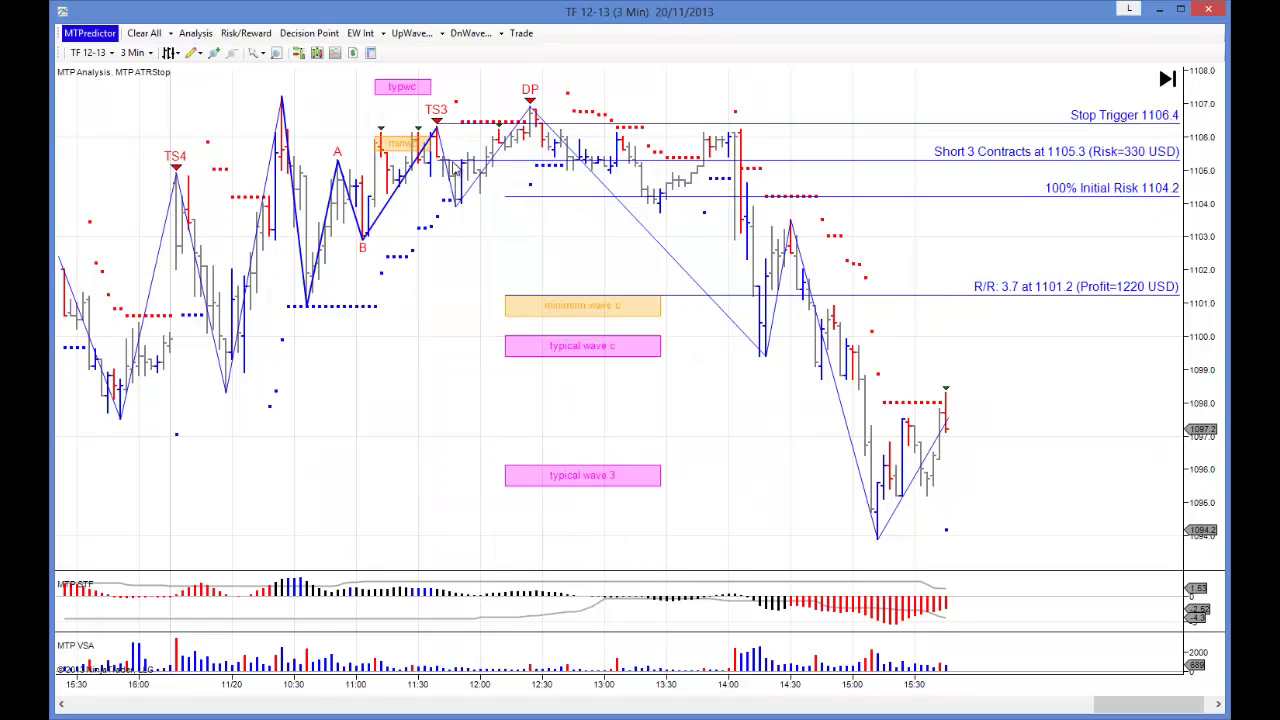
{"action": "right_click", "coordinate": [499, 134]}
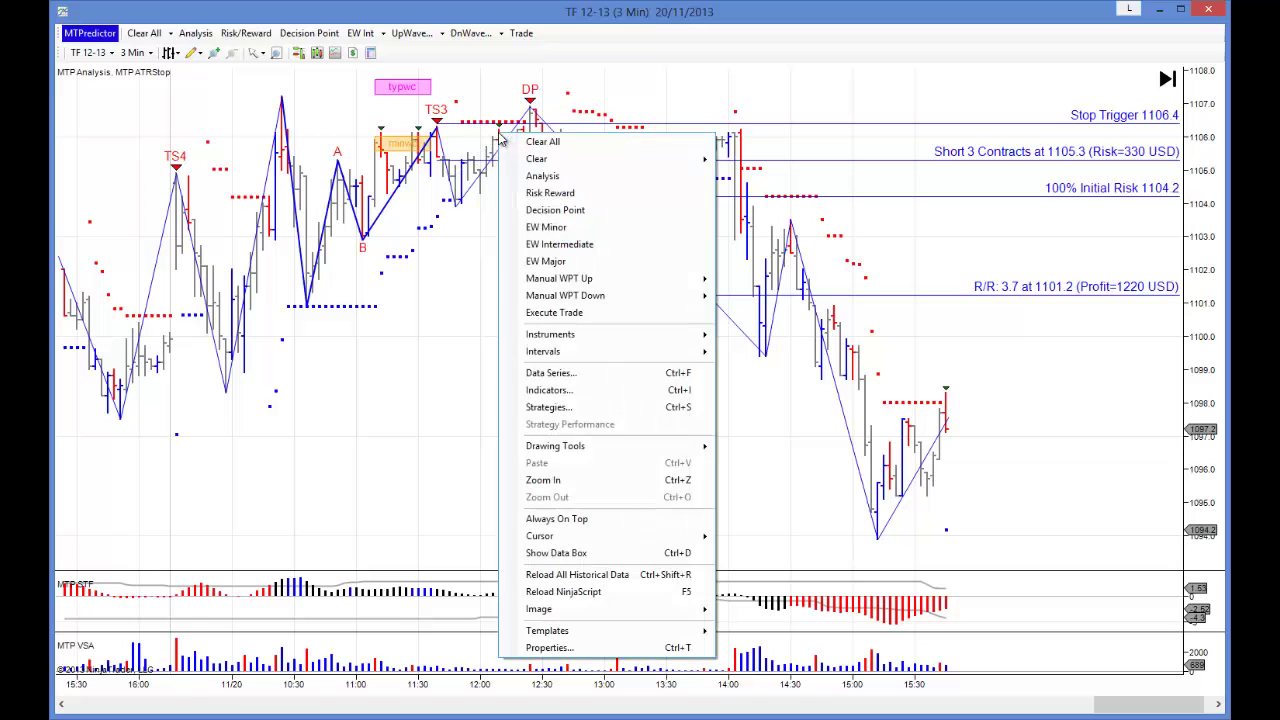
{"action": "left_click", "coordinate": [540, 177]}
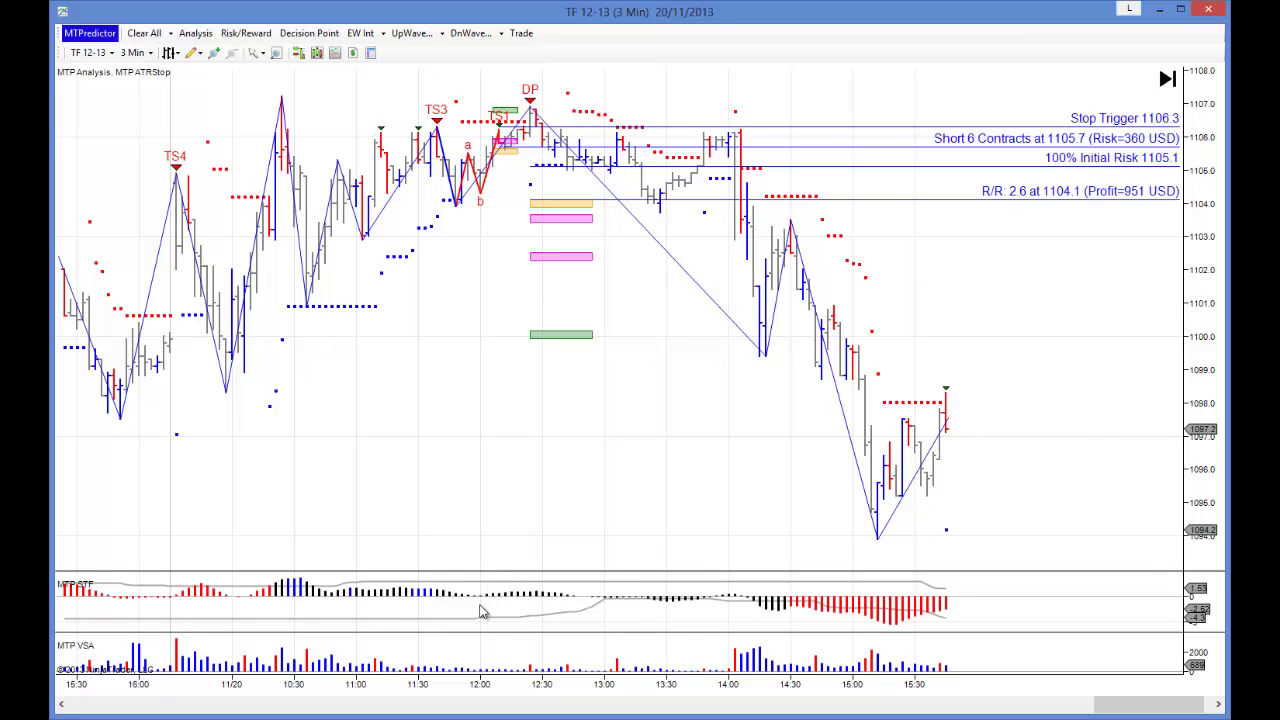
Enable the Cross Hair cursor and redo the analysis at the 12:27 bar: 5-contract short at 1106.2.
{"action": "left_click", "coordinate": [262, 54]}
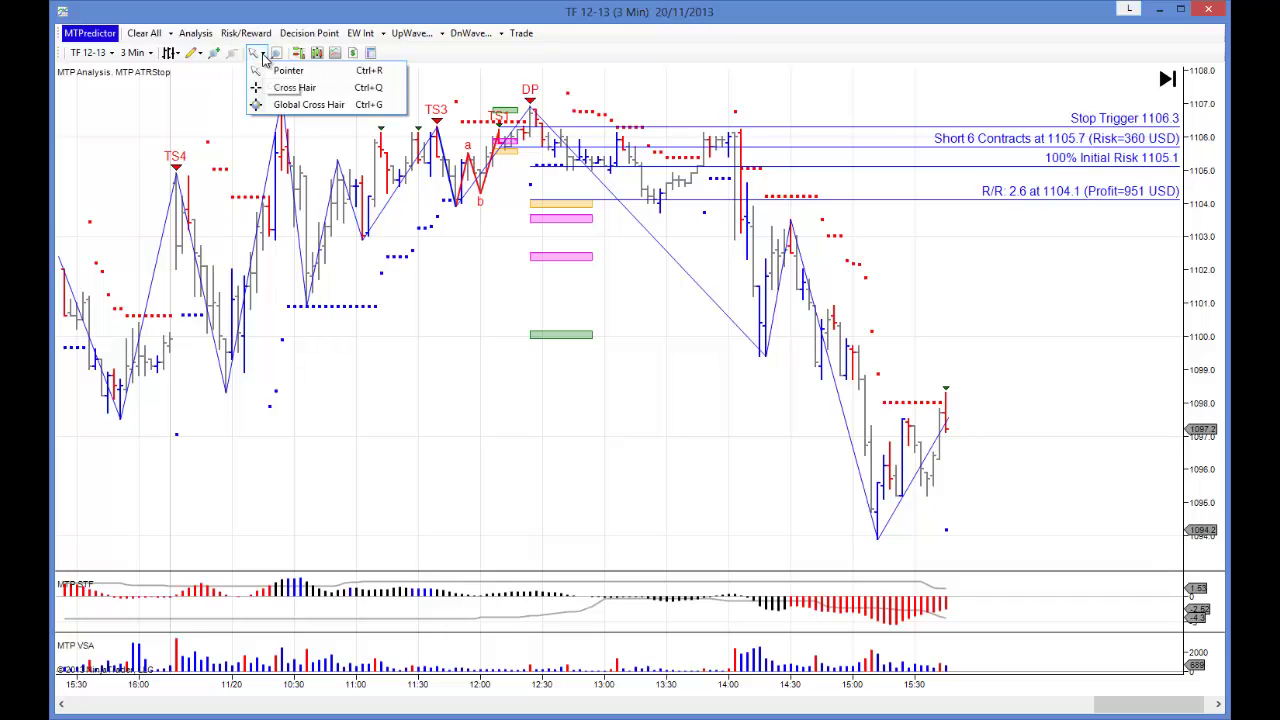
{"action": "left_click", "coordinate": [295, 87]}
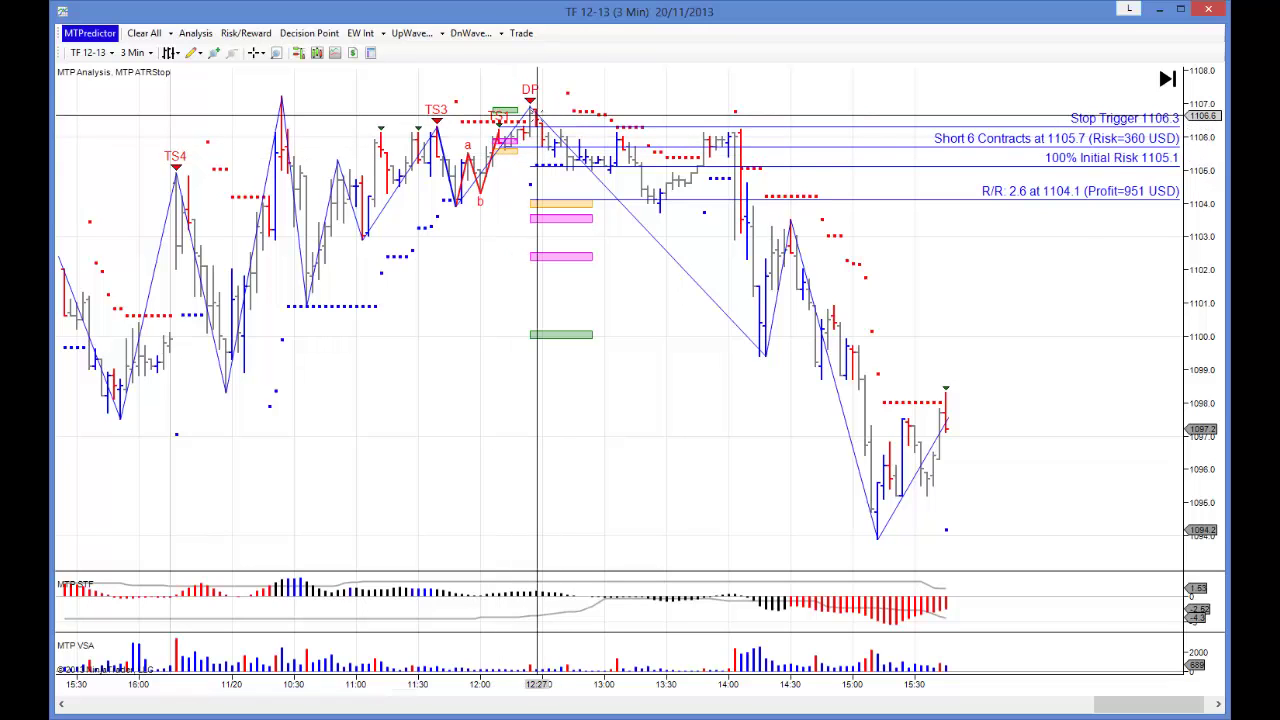
{"action": "right_click", "coordinate": [538, 117]}
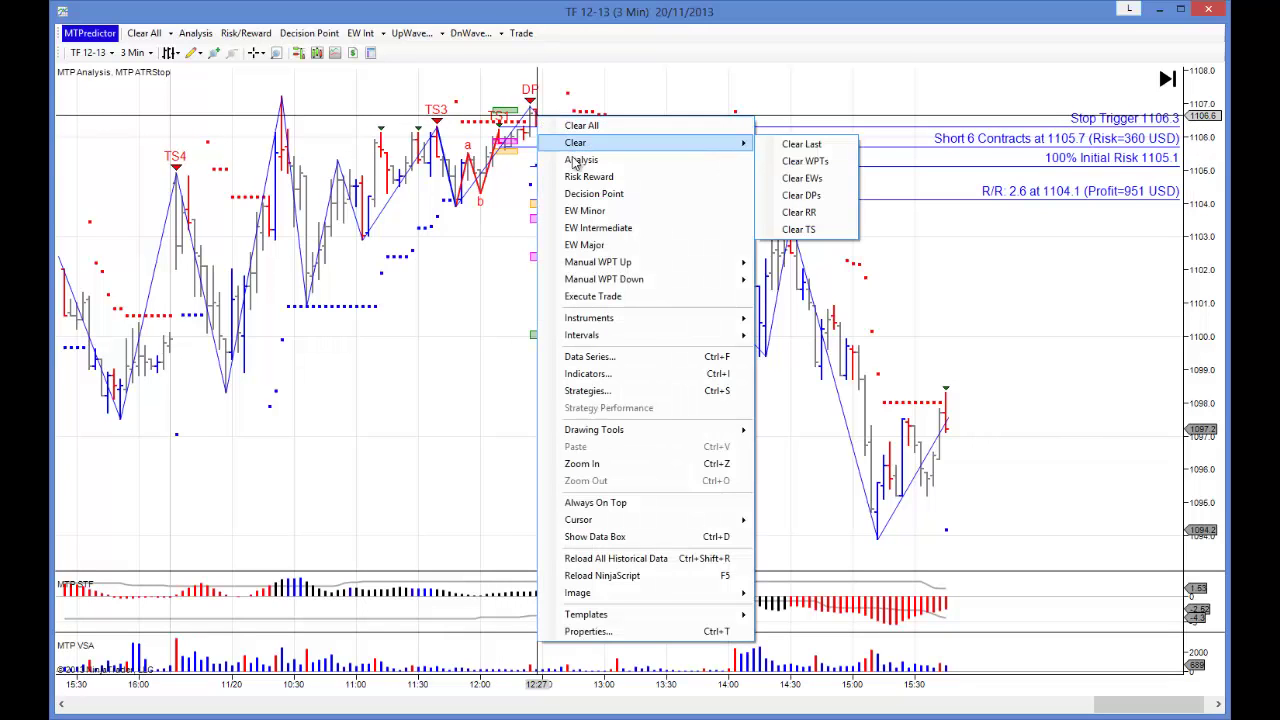
{"action": "left_click", "coordinate": [604, 160]}
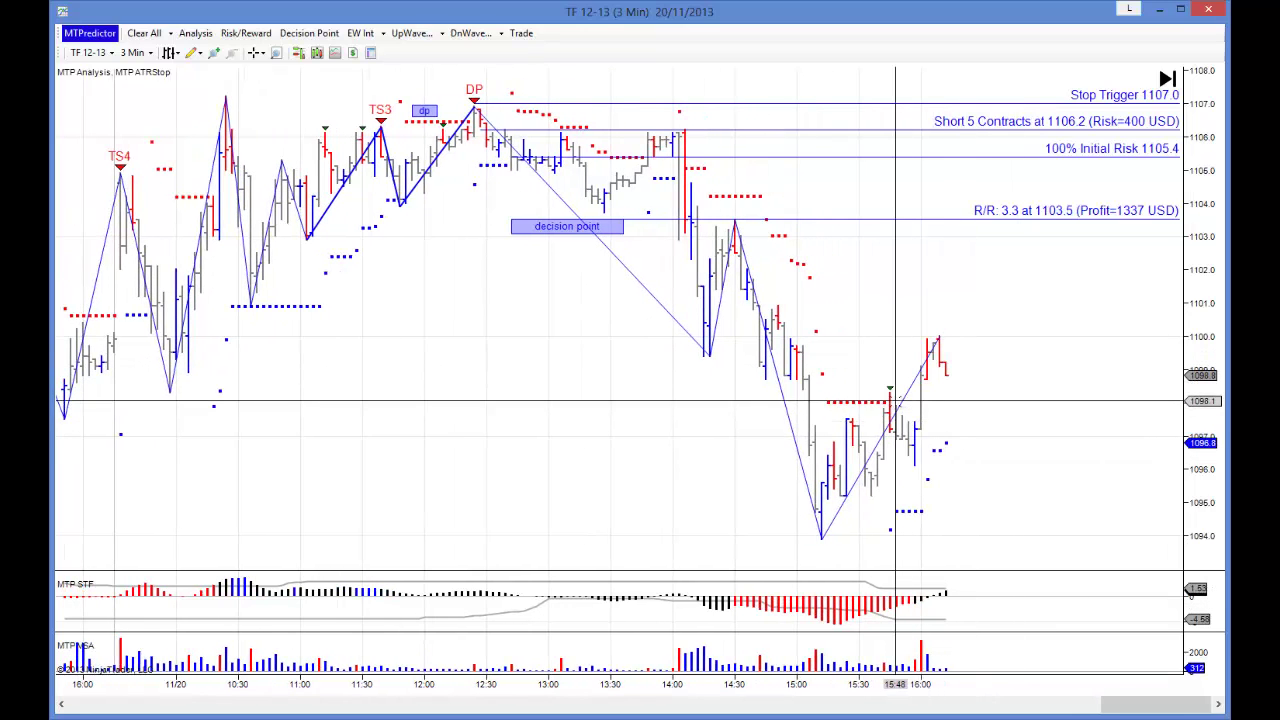
Draw a Risk Reward short from the entry setup bar, stopped at the DP high, targeting 1098.1.
{"action": "right_click", "coordinate": [589, 420]}
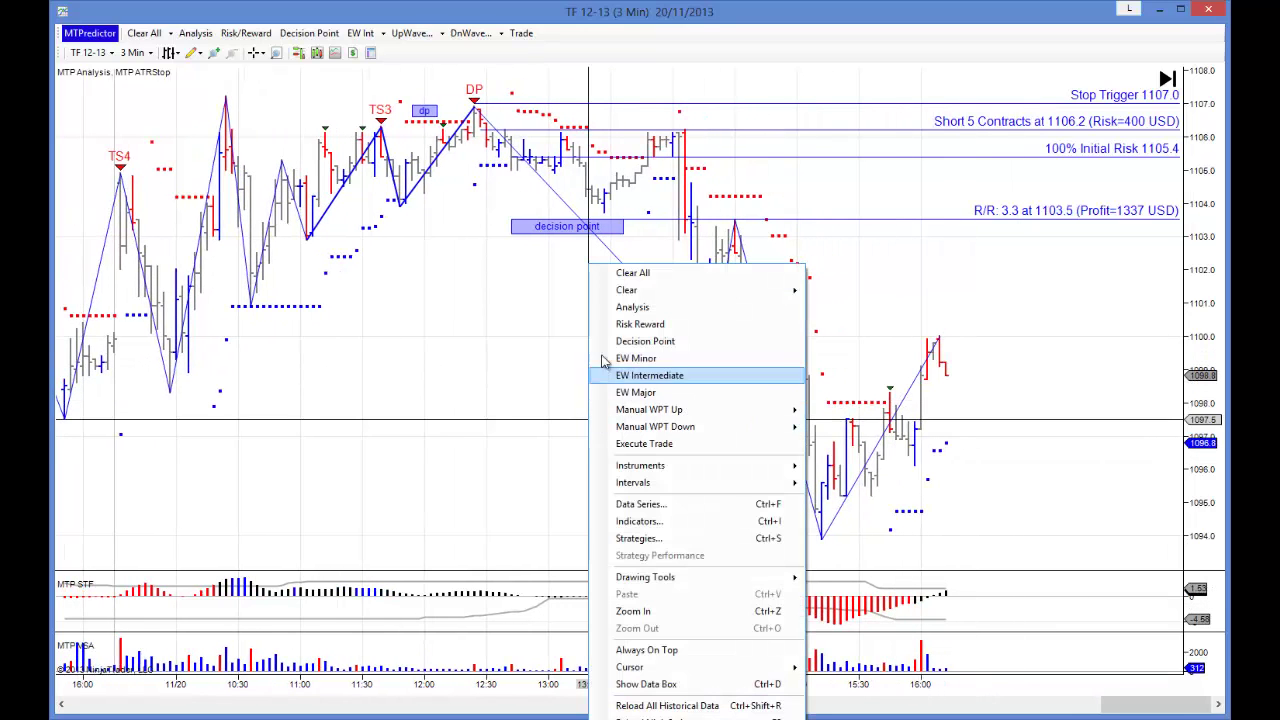
{"action": "left_click", "coordinate": [628, 320]}
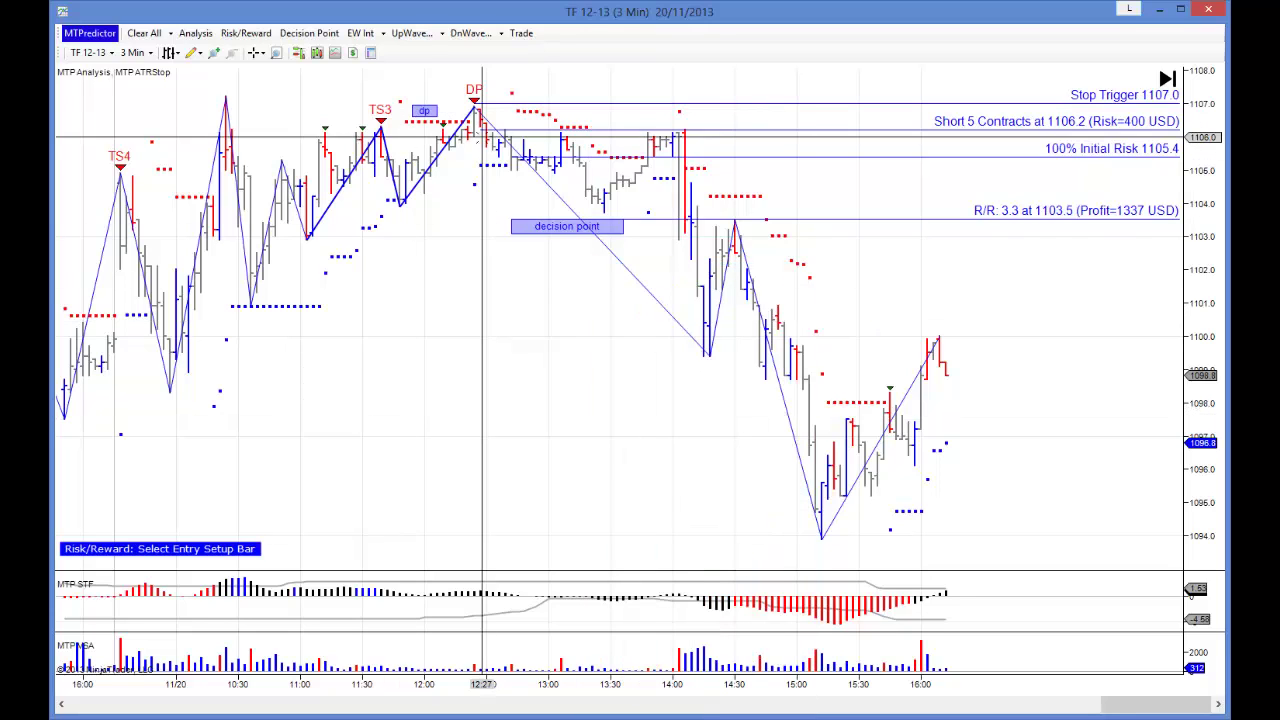
{"action": "left_click", "coordinate": [482, 137]}
{"action": "left_click", "coordinate": [474, 104]}
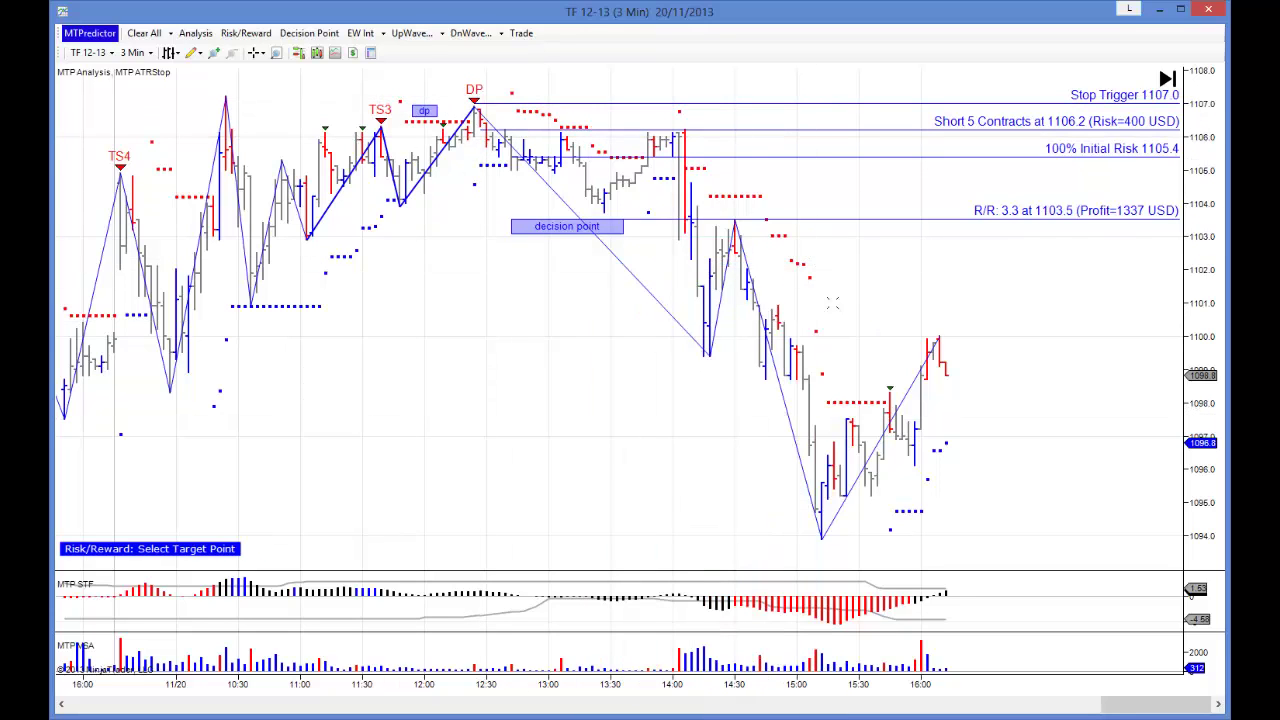
{"action": "left_click", "coordinate": [894, 400]}
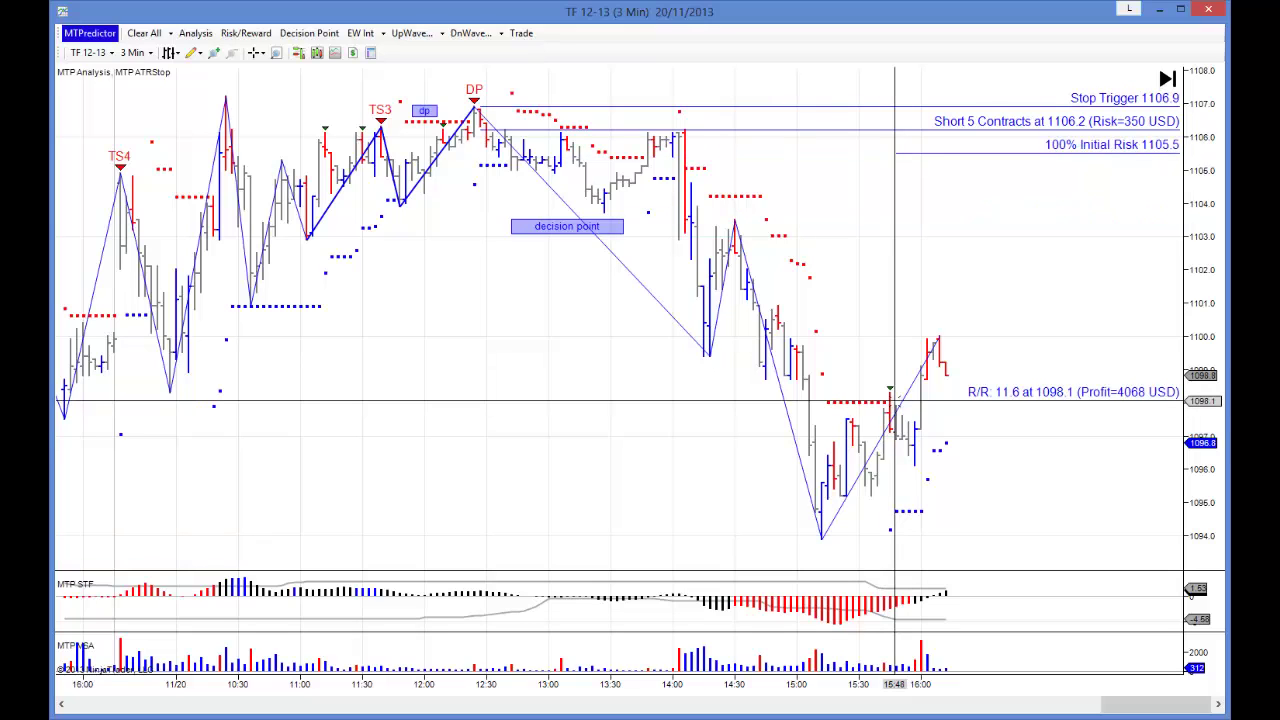
Redraw the Risk Reward trade with the DP-high stop and a 1098.0 target.
{"action": "right_click", "coordinate": [528, 370]}
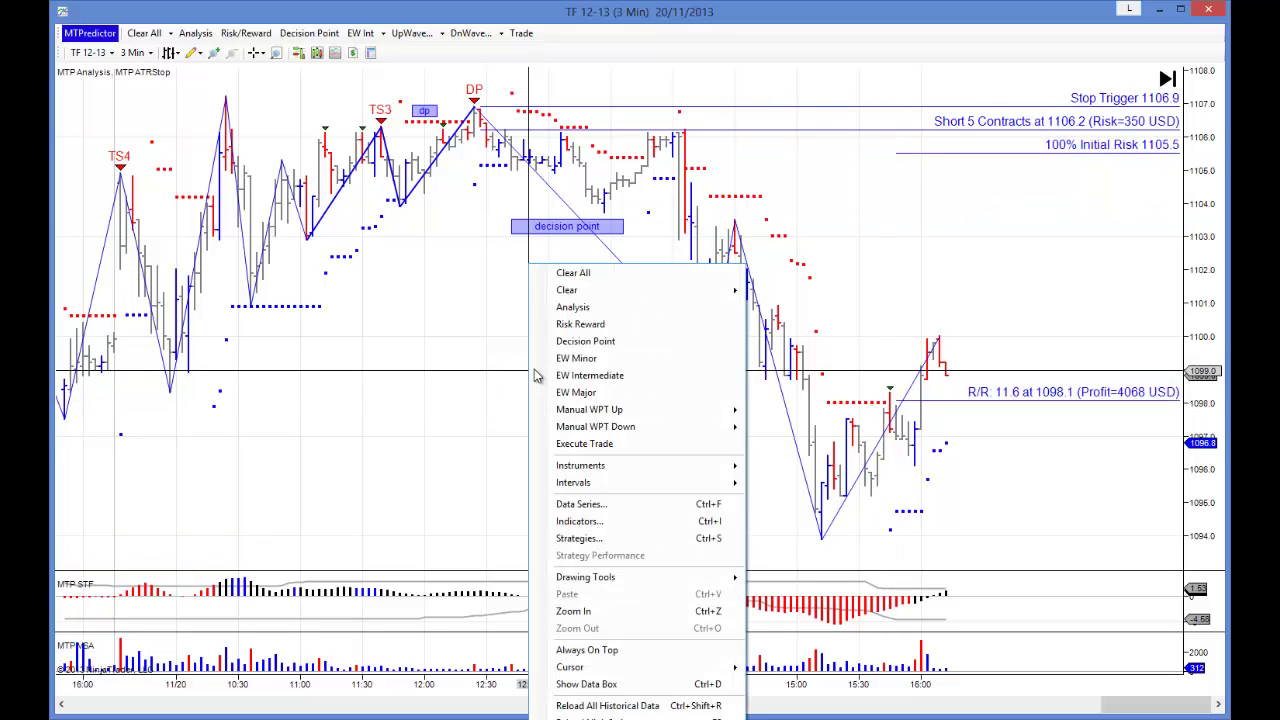
{"action": "left_click", "coordinate": [580, 324]}
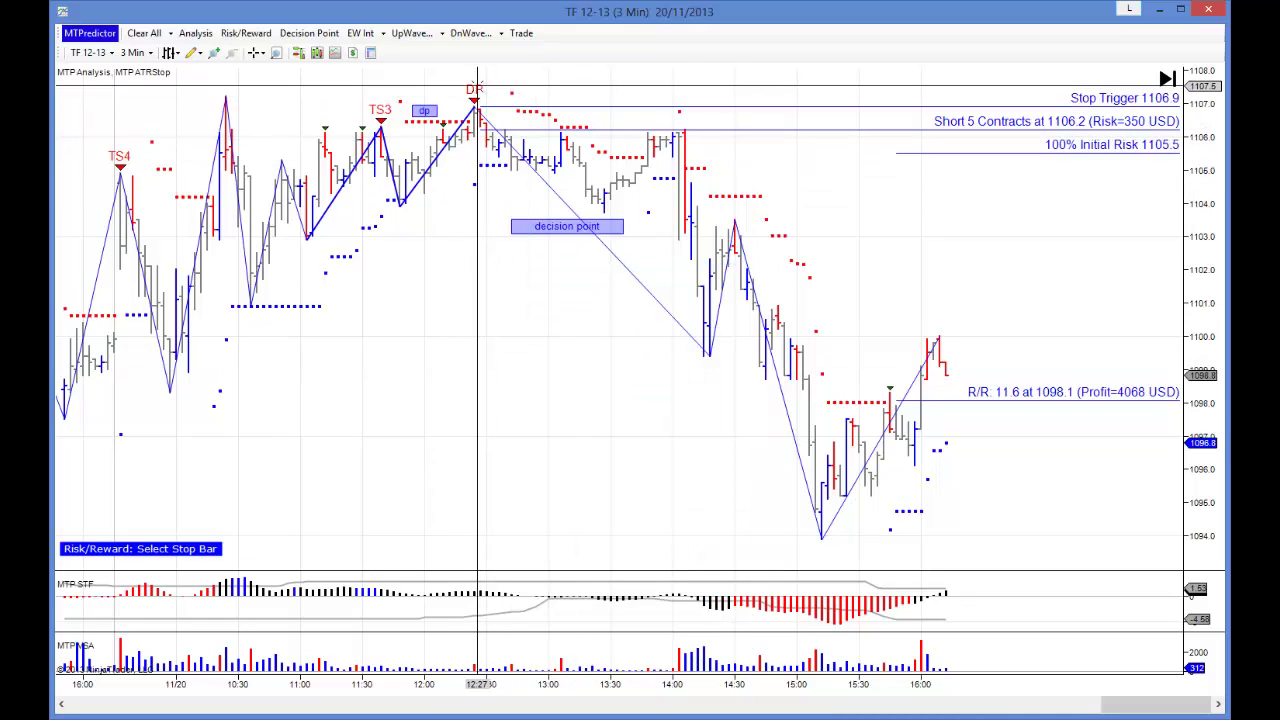
{"action": "left_click", "coordinate": [474, 88]}
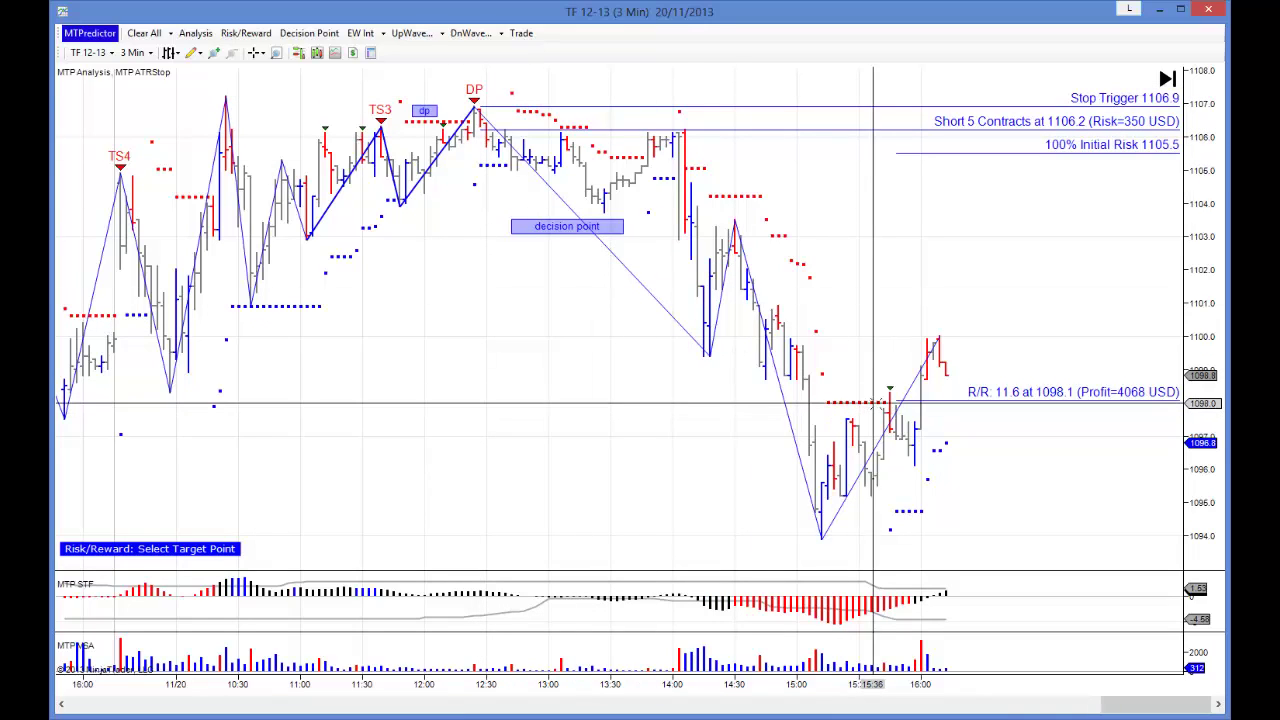
{"action": "left_click", "coordinate": [877, 403]}
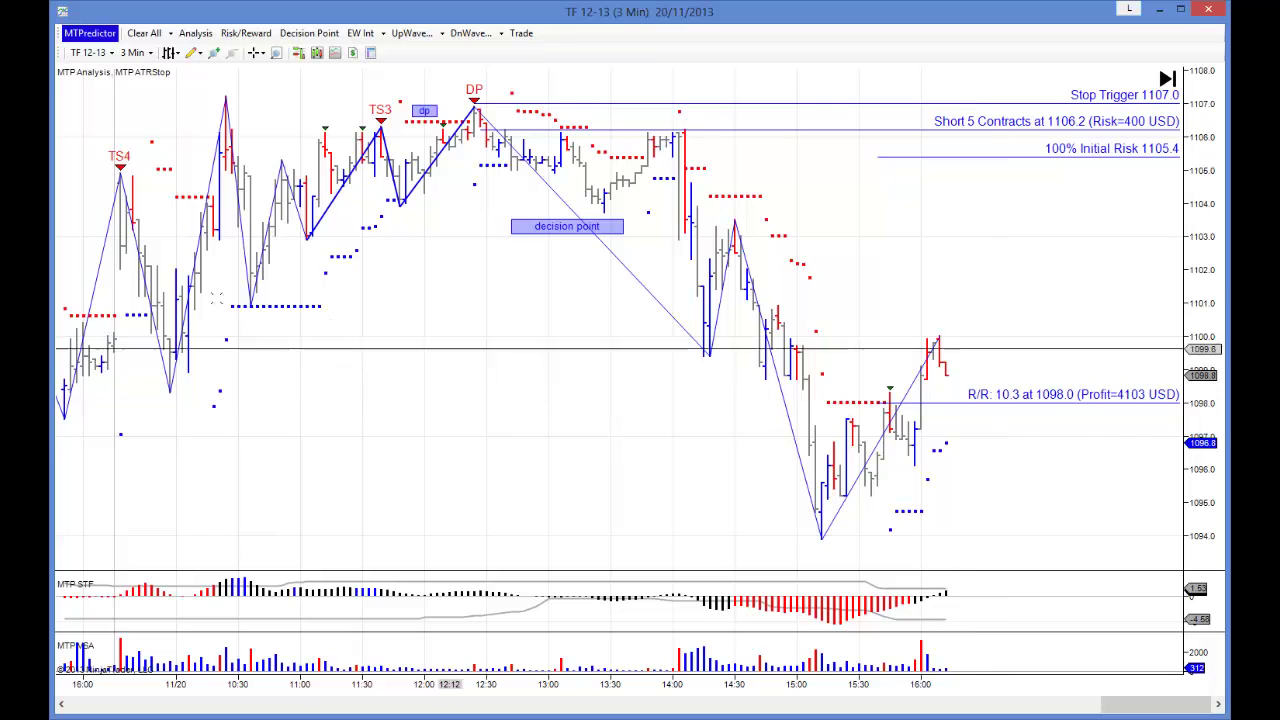
Select NQ 12-13 Globex as the chart's instrument.
{"action": "left_click", "coordinate": [90, 52]}
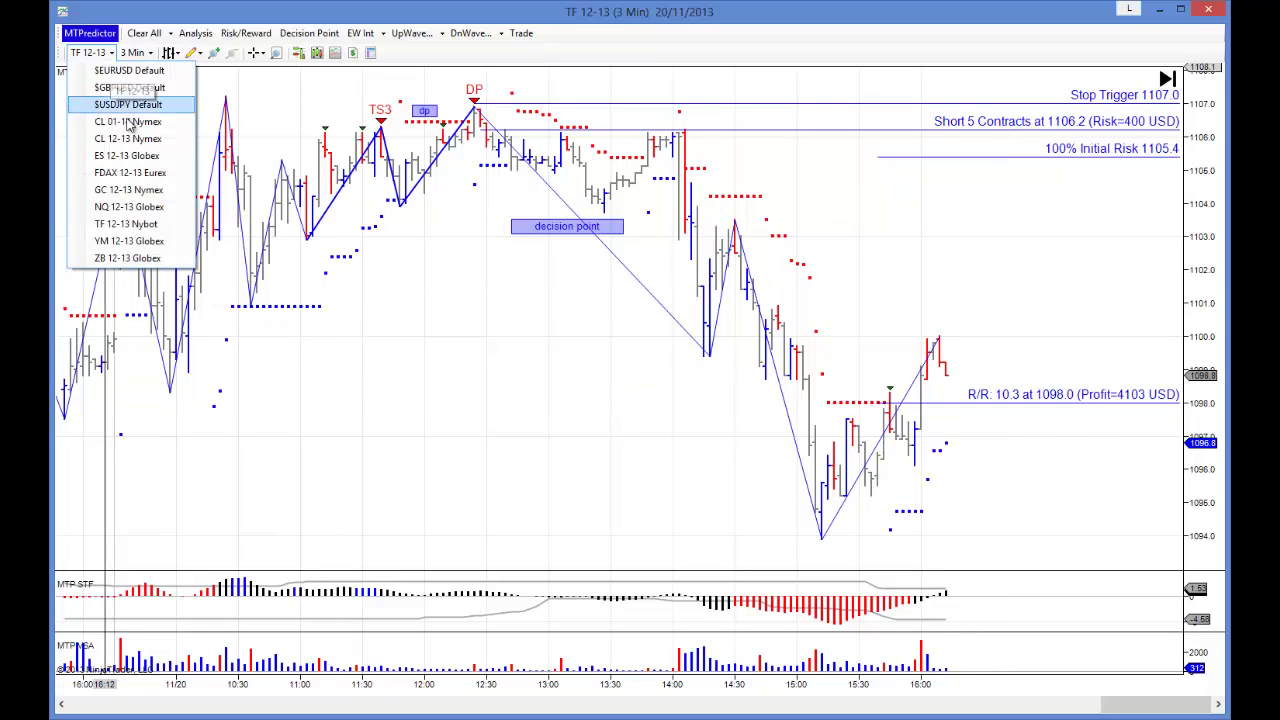
{"action": "left_click", "coordinate": [126, 206]}
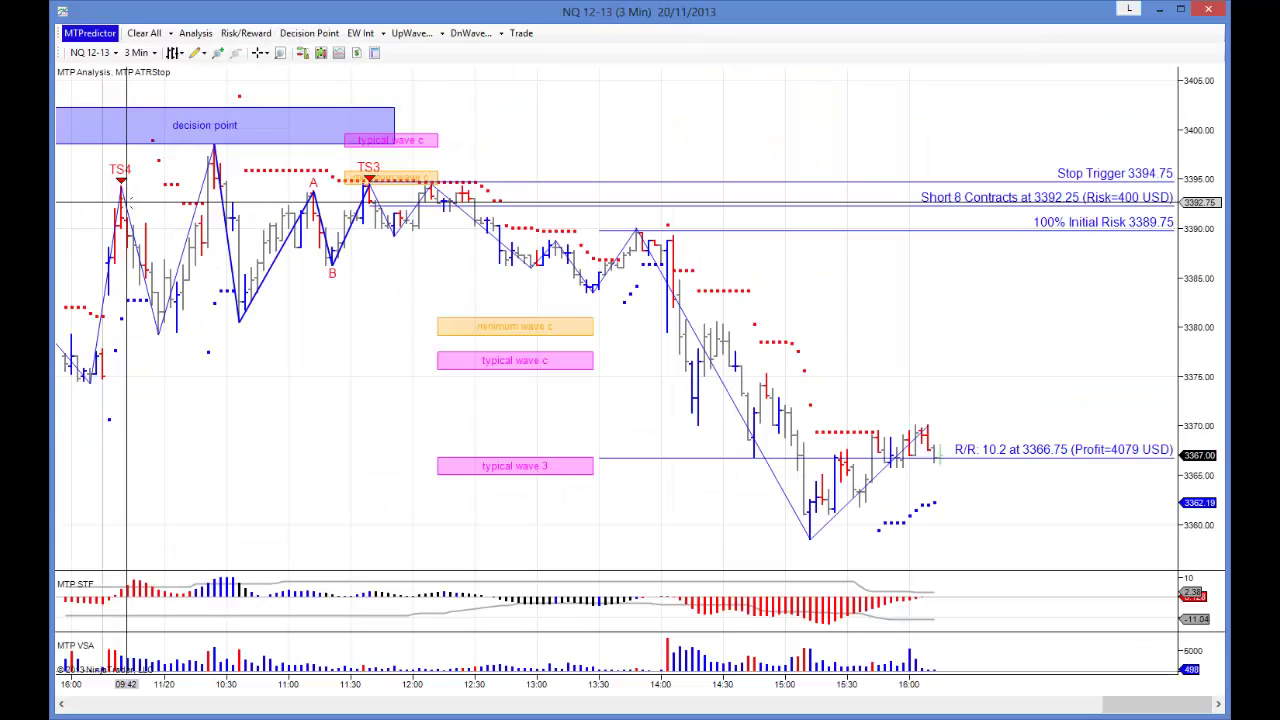